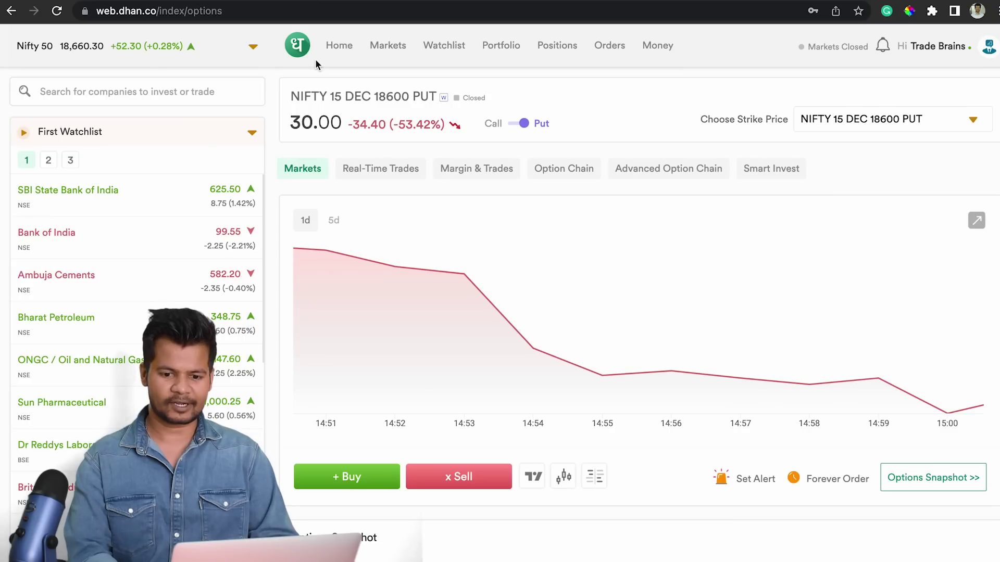
Open Dhan's TradingView charting site from the account options and switch the chart symbol to the NSE stock ITC
click(989, 48)
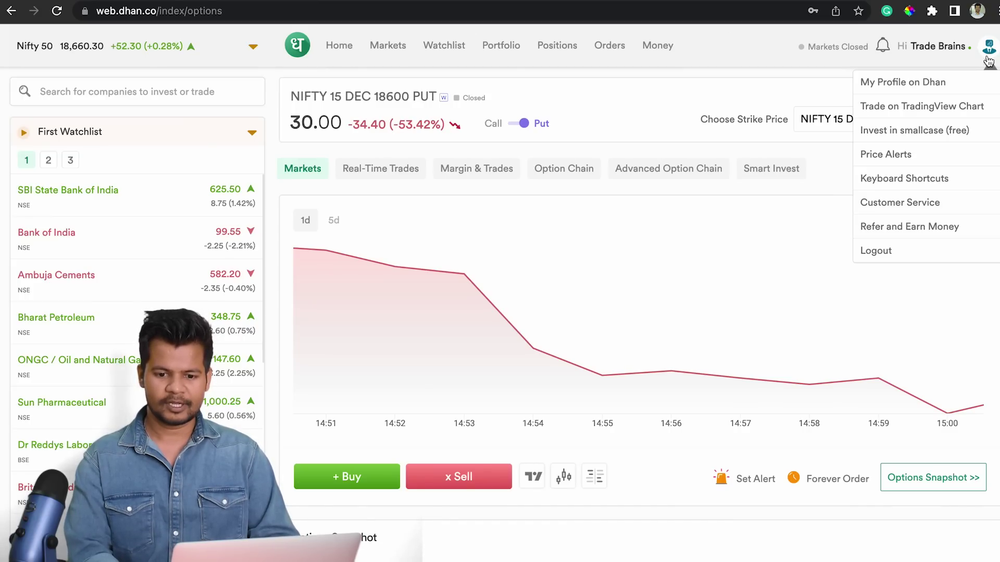
click(936, 108)
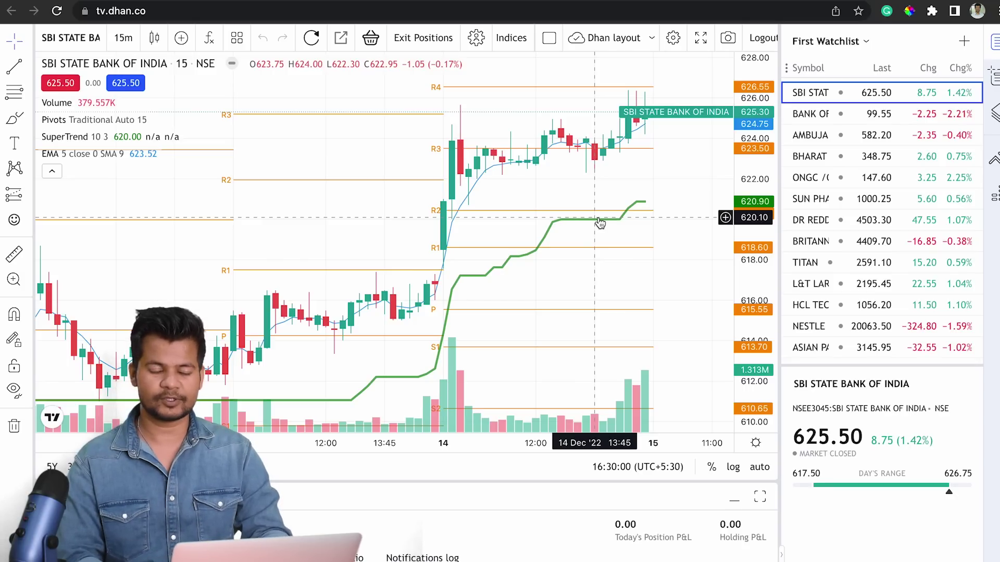
click(70, 39)
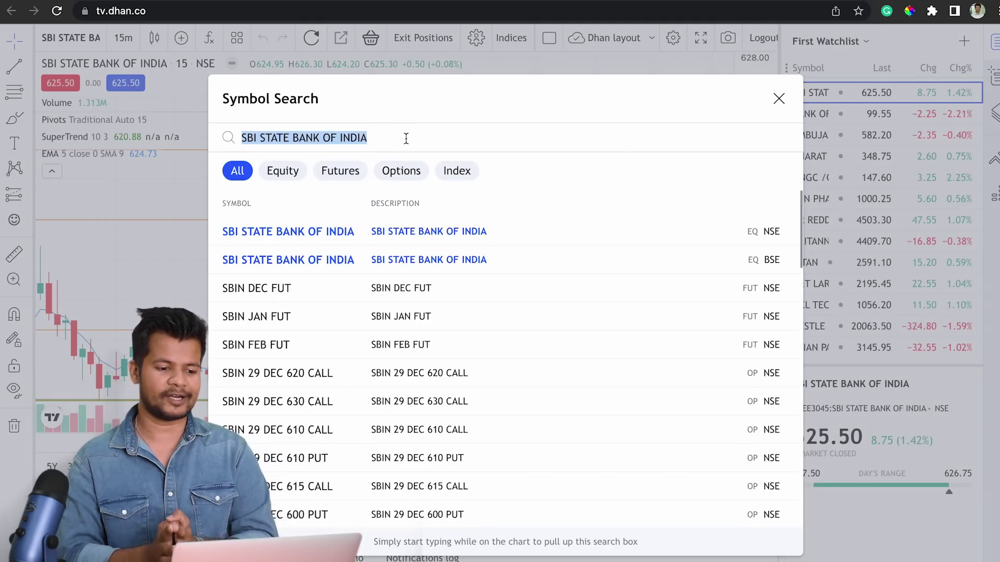
text(ITC)
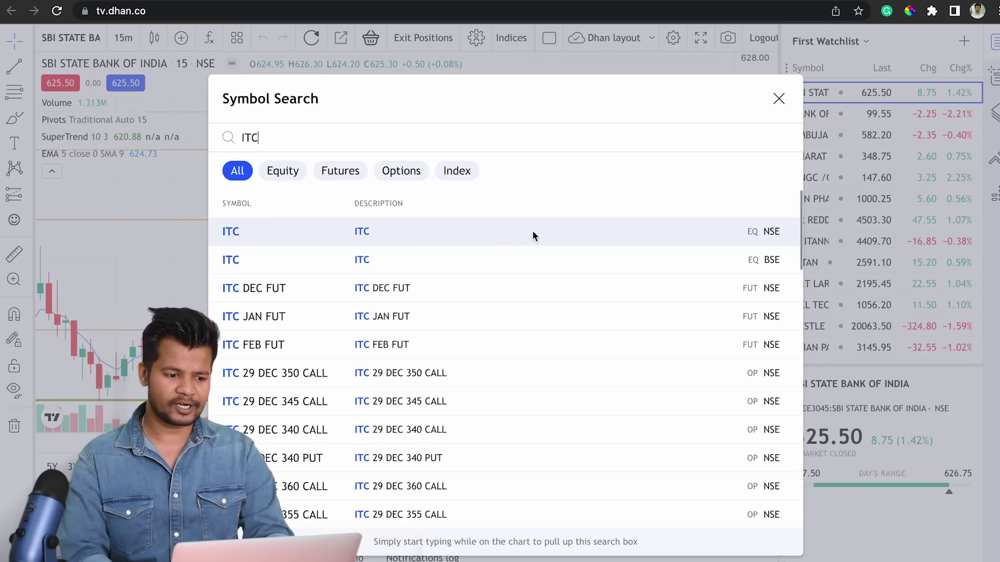
key(Return)
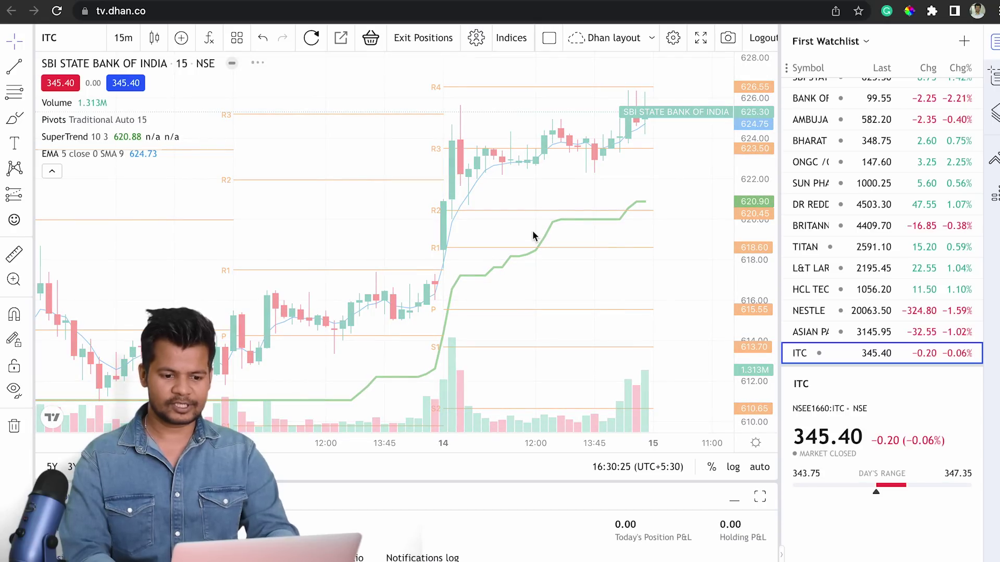
drag(531, 198, 516, 268)
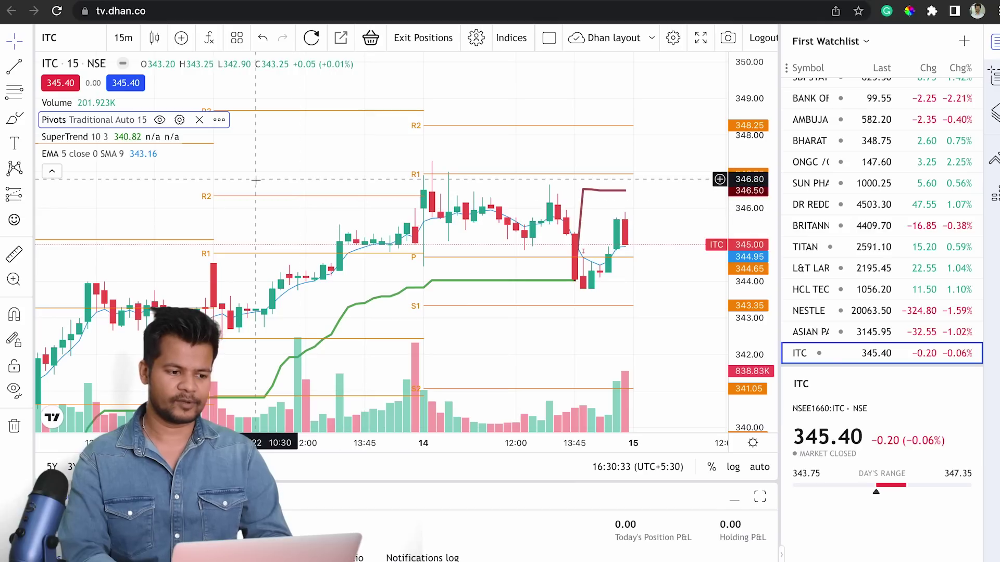
Try the 5-minute and 2-minute intervals on the ITC chart
click(123, 38)
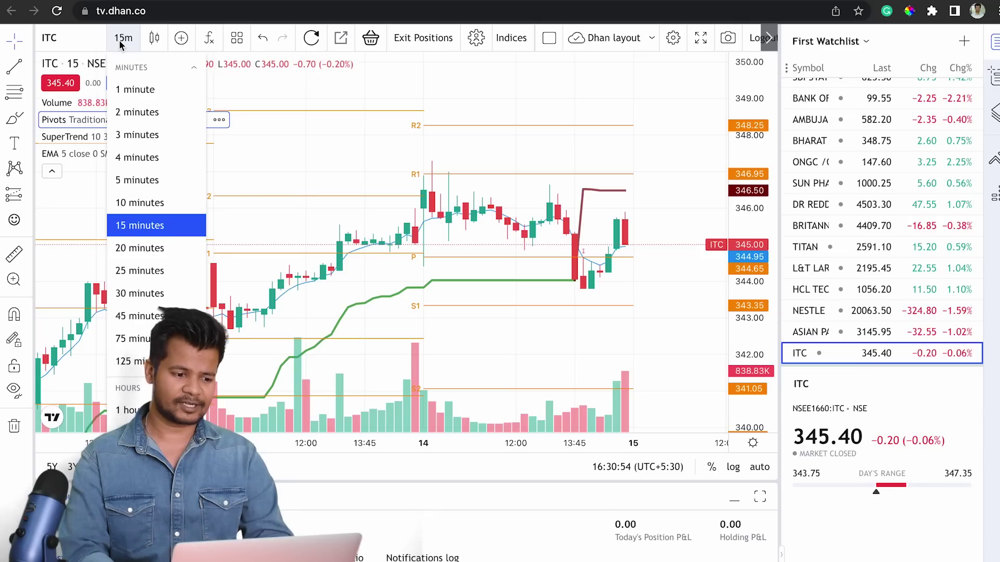
click(138, 180)
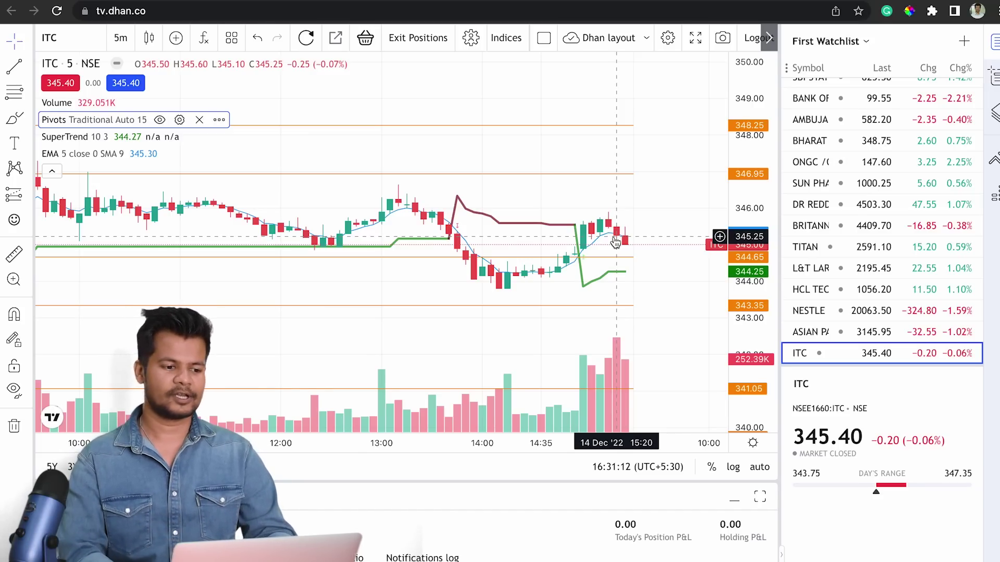
click(121, 41)
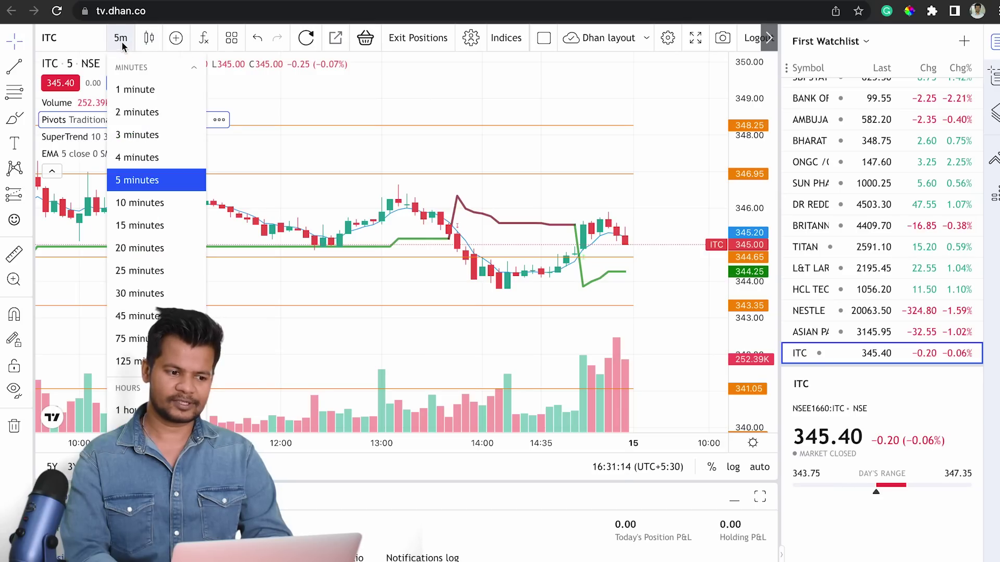
click(144, 113)
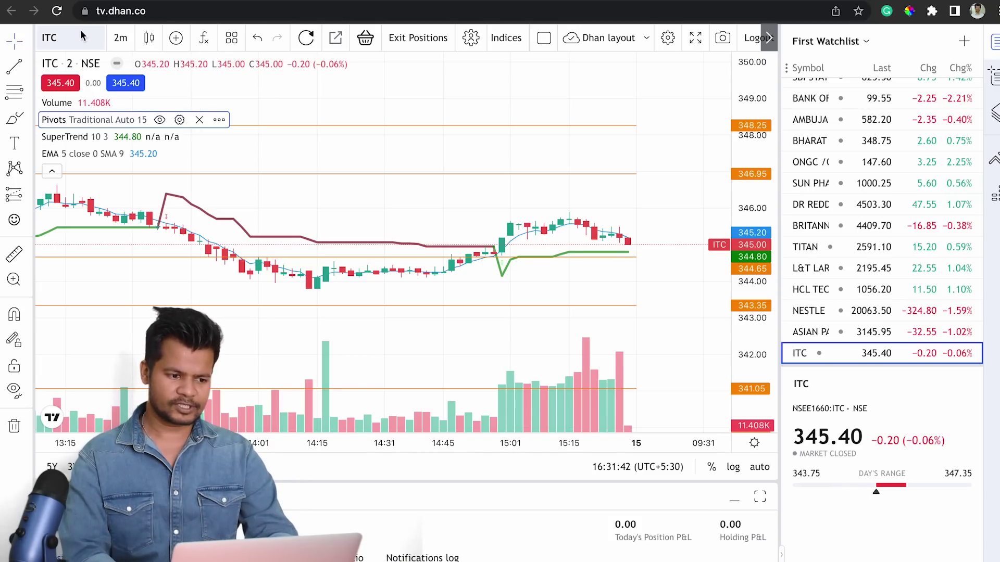
Change the ITC chart type to Line and return it to Candles
click(146, 42)
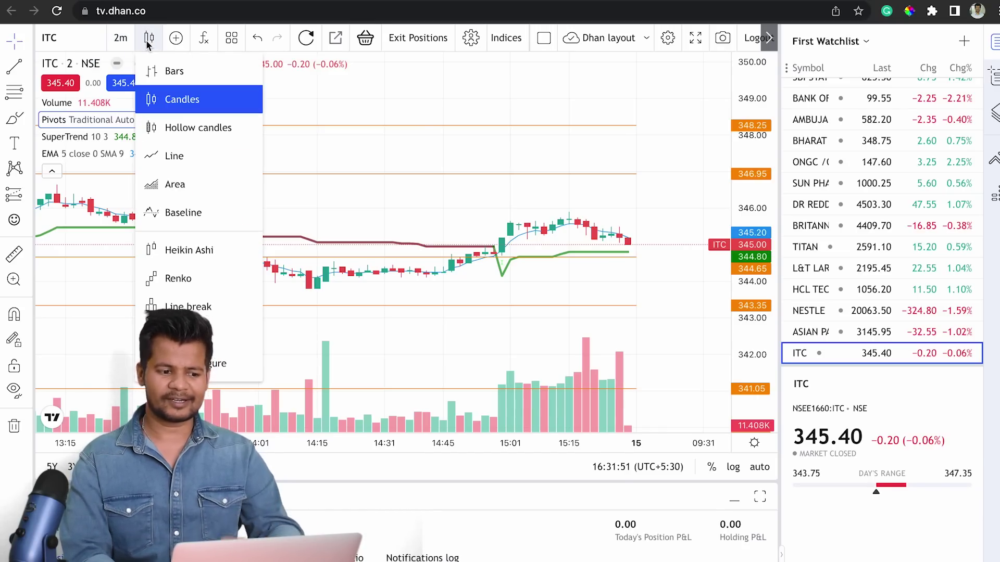
click(180, 156)
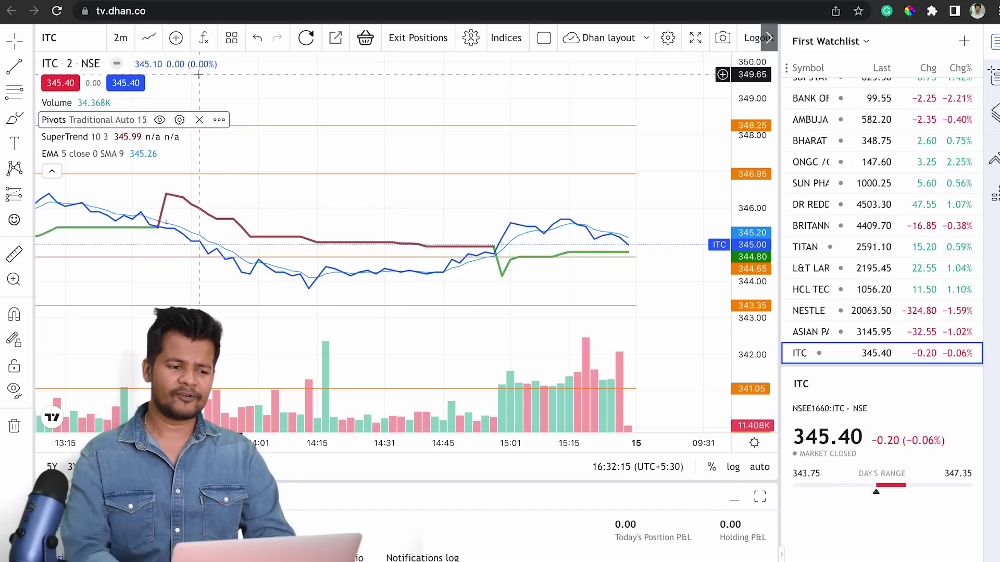
click(155, 48)
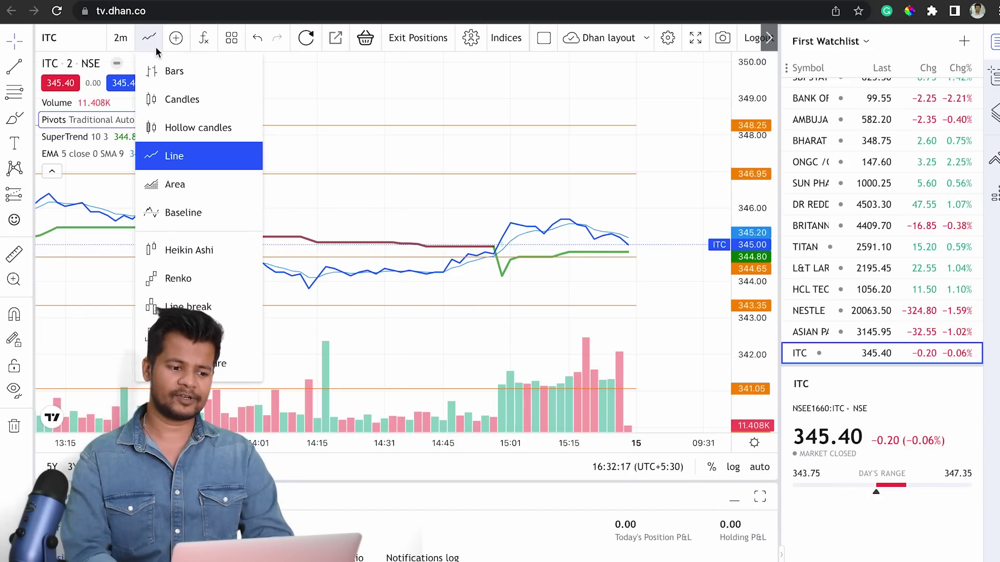
click(177, 99)
Set the ITC chart's interval to 3 minutes
click(125, 40)
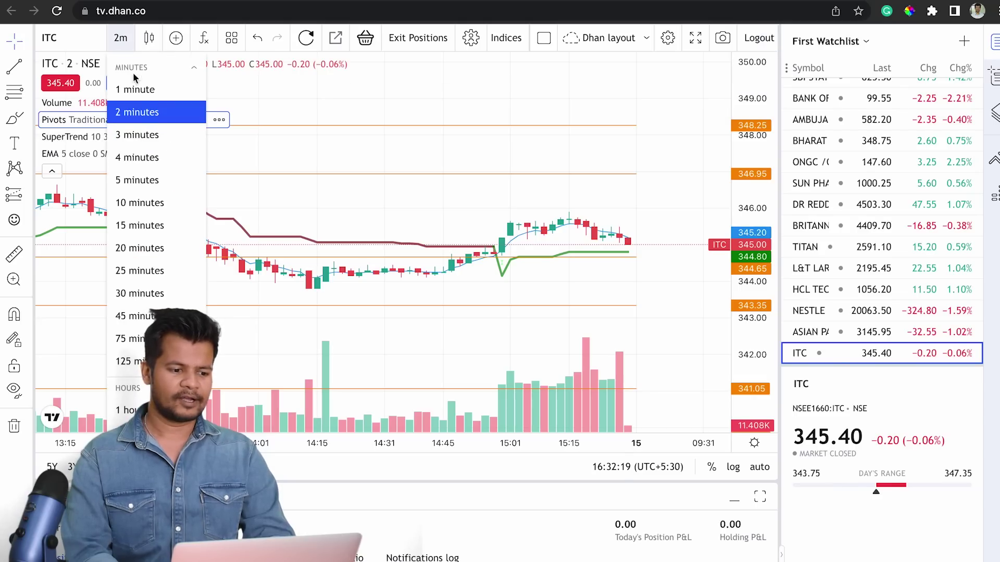
click(146, 134)
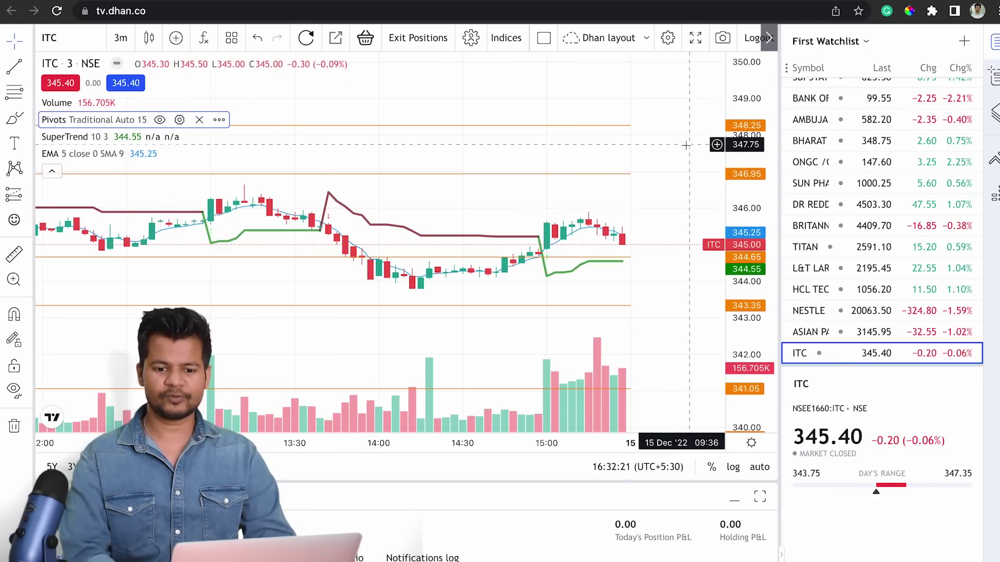
Look through First Watchlist and search for AMBUJ among the symbols that can be added, without adding one
scroll(849, 127, down, 3)
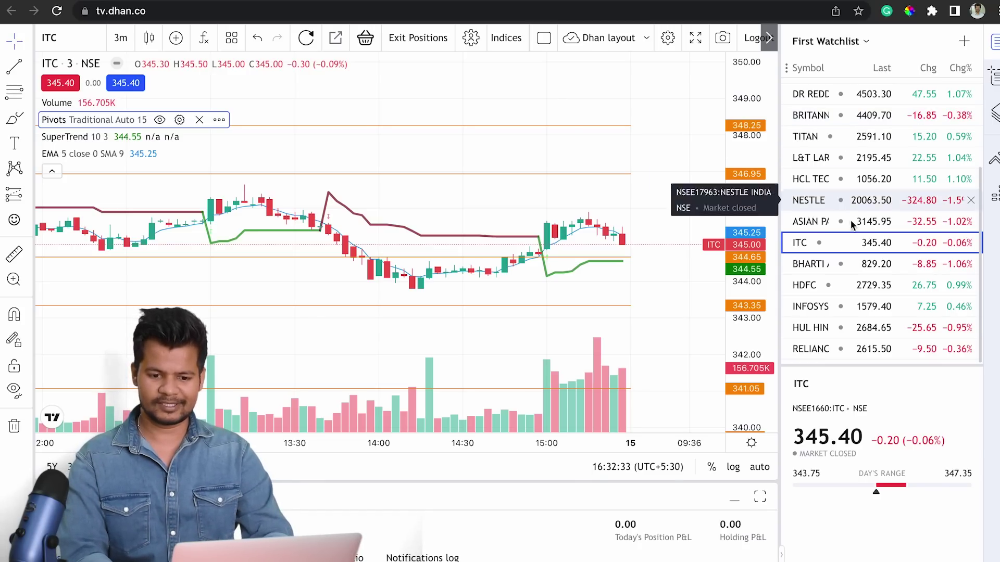
scroll(849, 189, up, 3)
scroll(849, 193, down, 3)
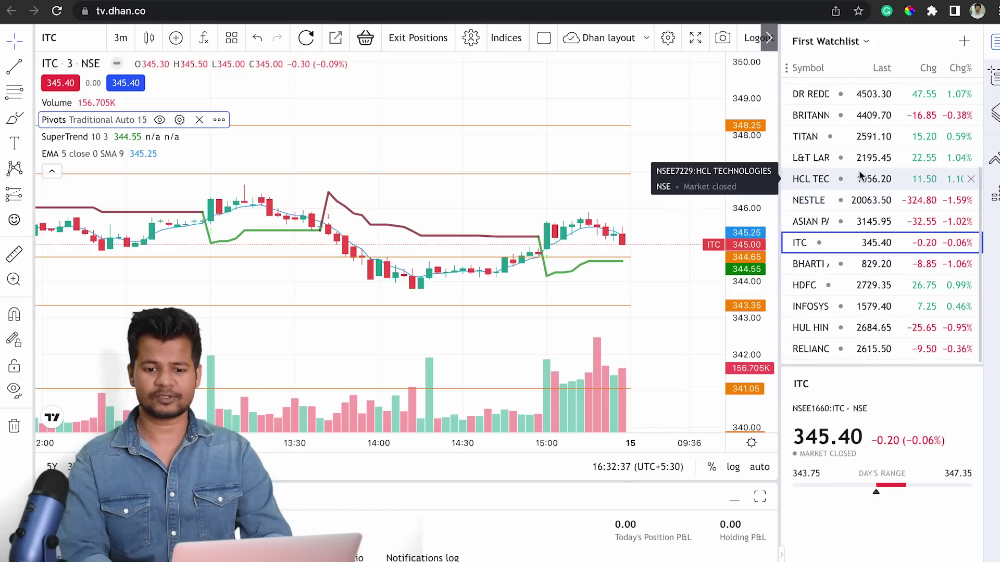
click(963, 44)
text(AMBUJ)
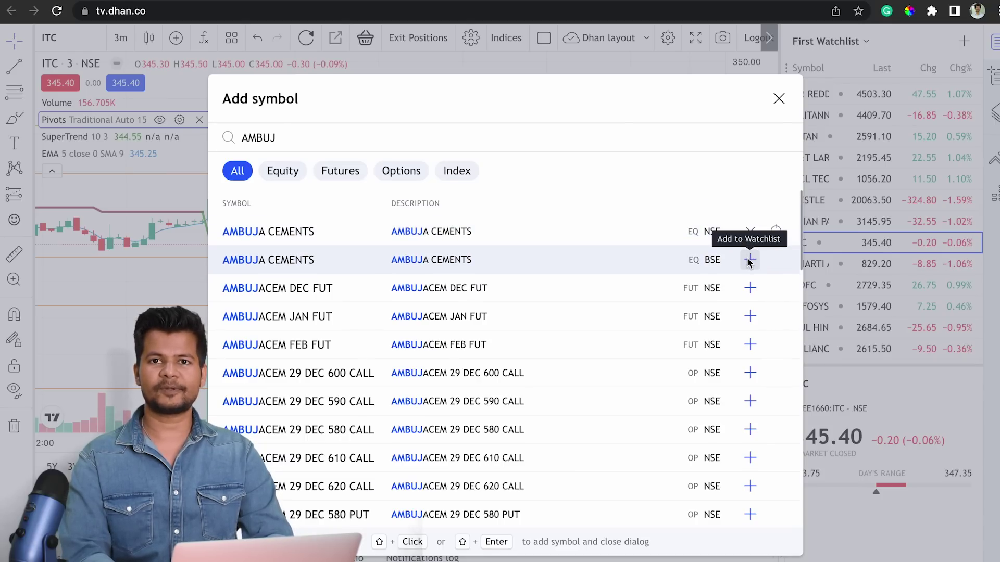
click(779, 98)
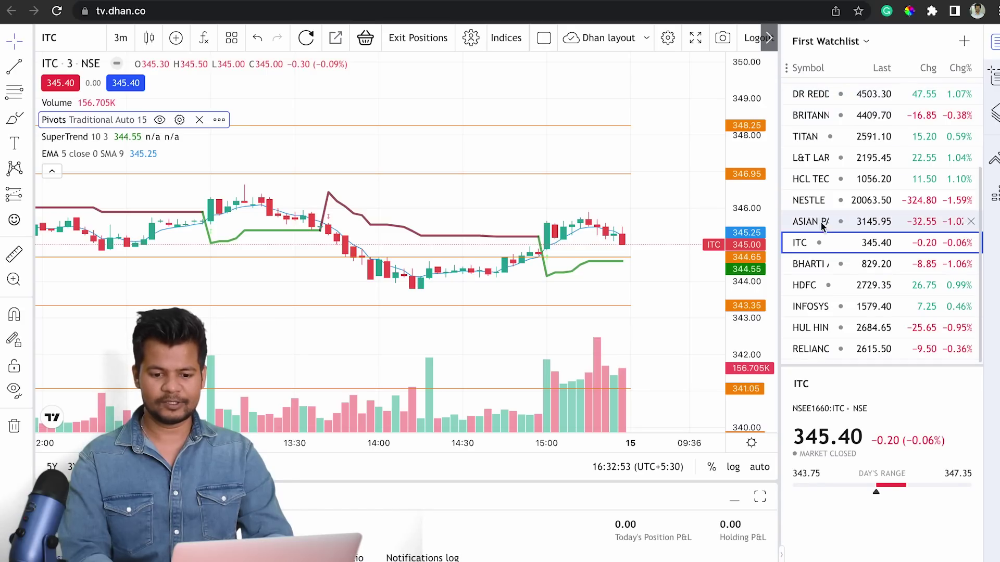
Load the HDFC chart from the watchlist and view the options for creating, copying and switching watchlists
click(813, 279)
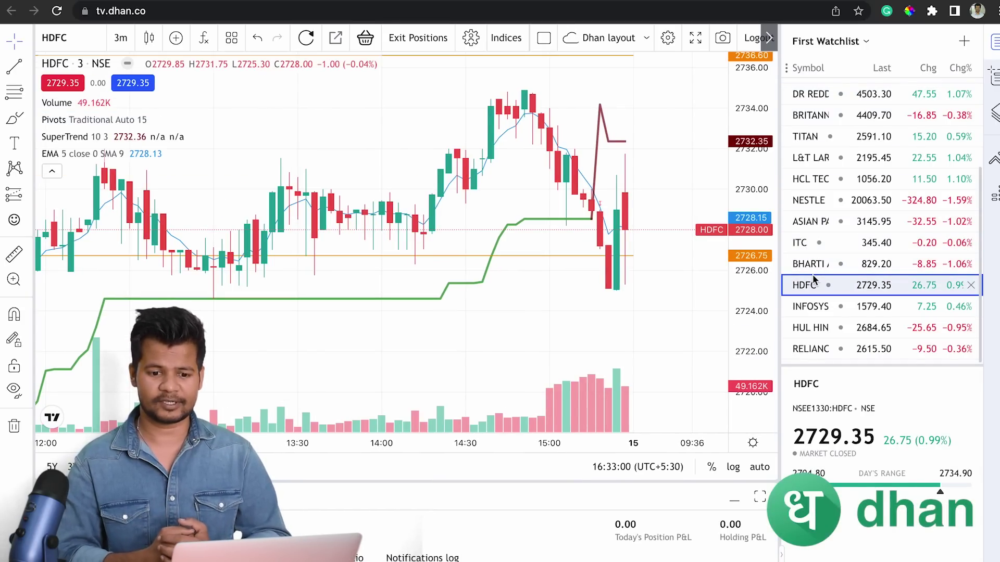
click(865, 42)
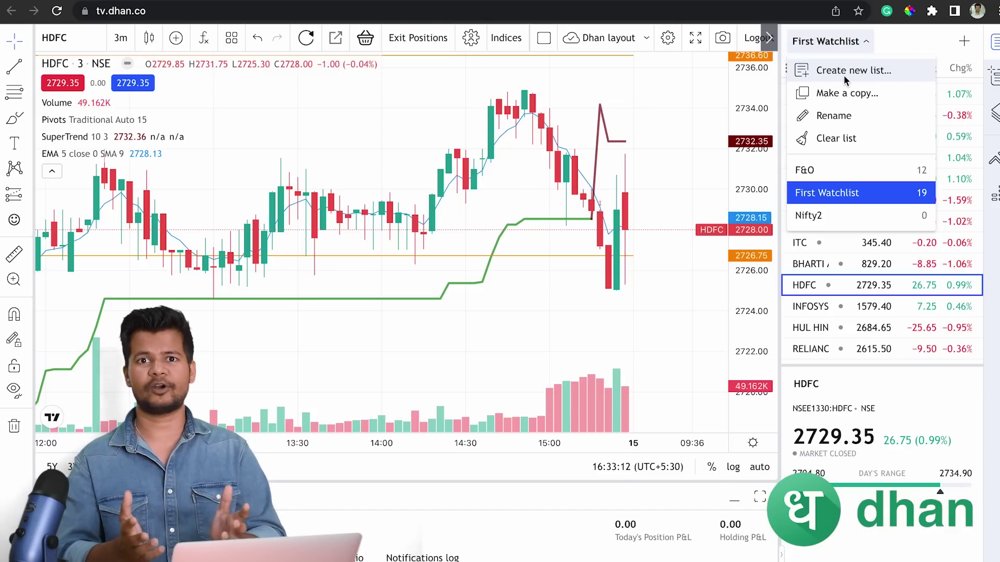
click(661, 82)
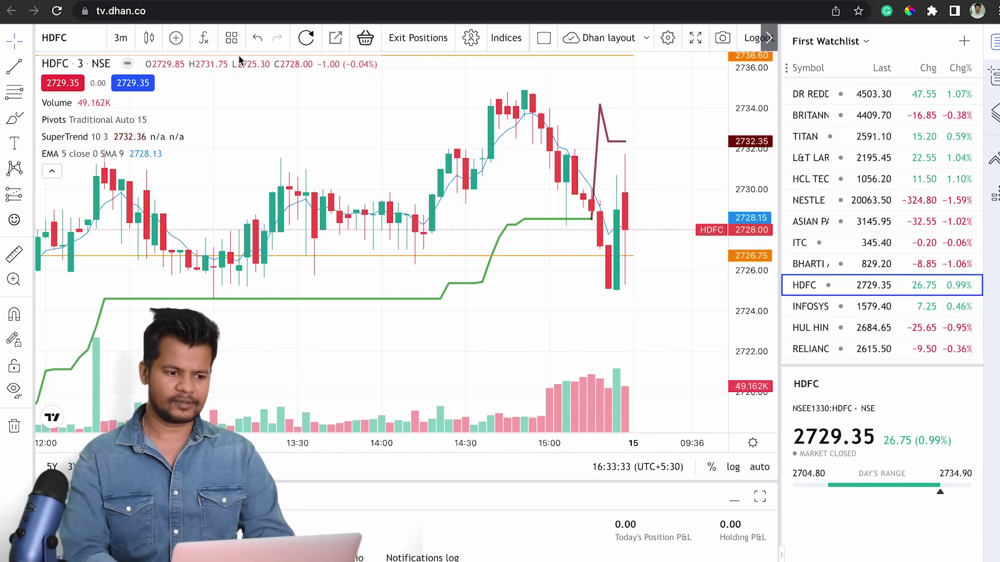
View the list of available indicators and remove the EMA, SuperTrend and Pivots indicators from the HDFC chart
click(204, 39)
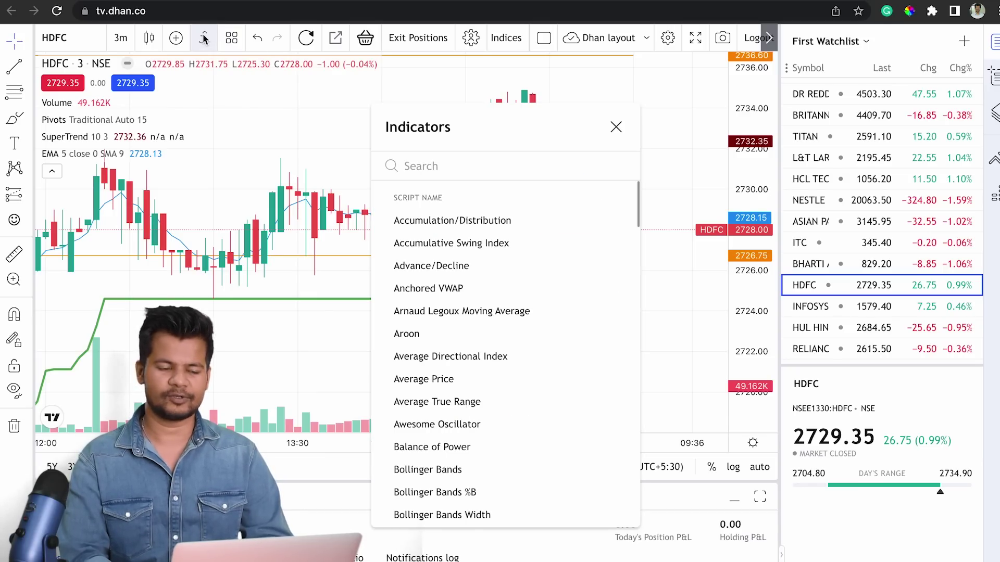
click(616, 127)
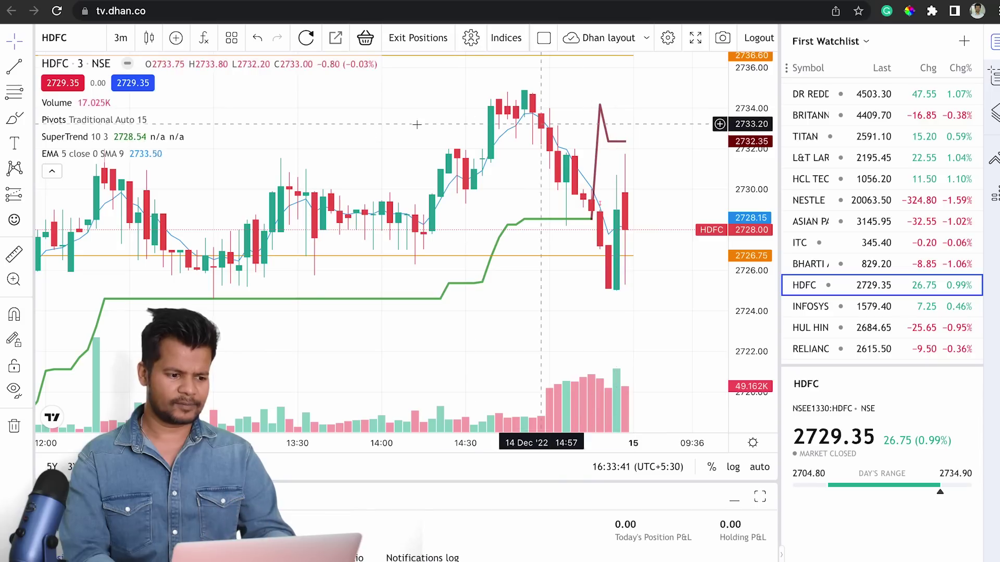
mouse_move(147, 159)
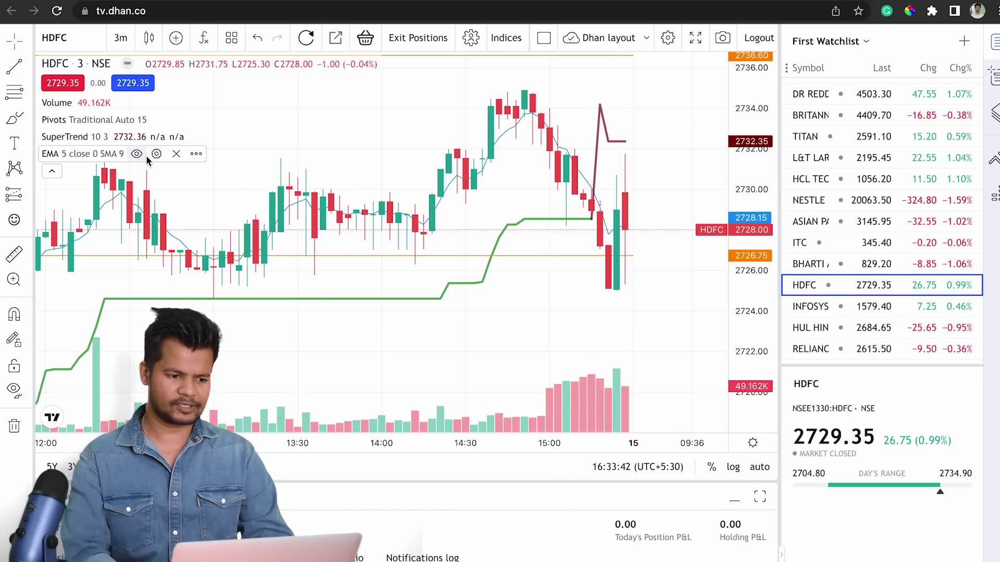
click(175, 154)
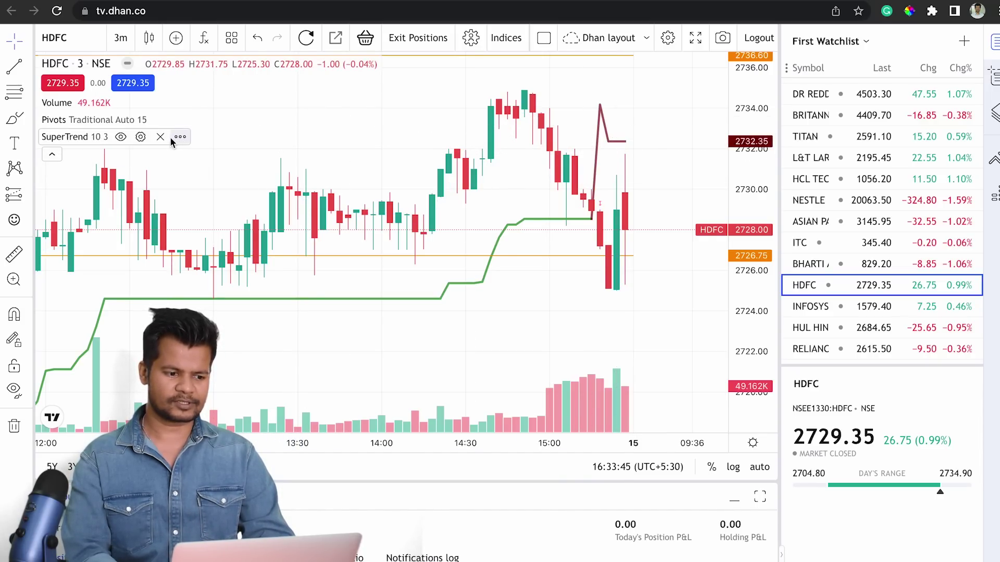
click(166, 136)
mouse_move(165, 120)
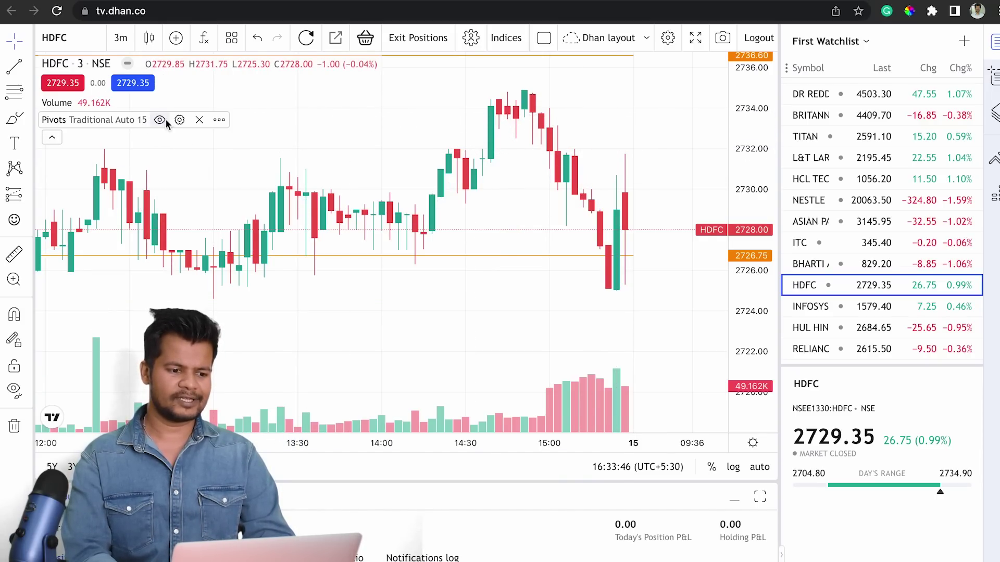
click(199, 120)
Find indicators matching "pivot" and add Pivot Points Standard to the HDFC chart
scroll(325, 162, down, 2)
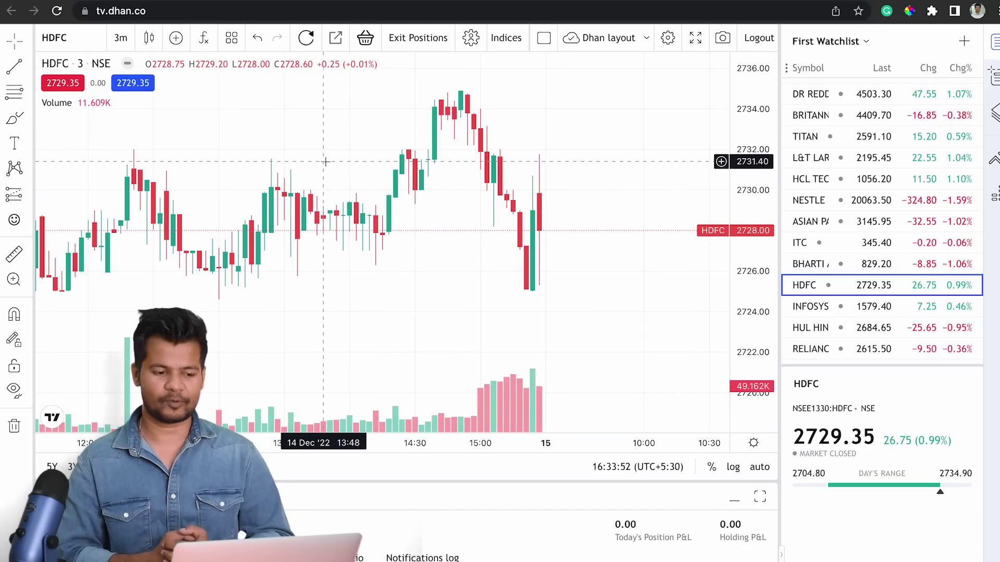
click(204, 40)
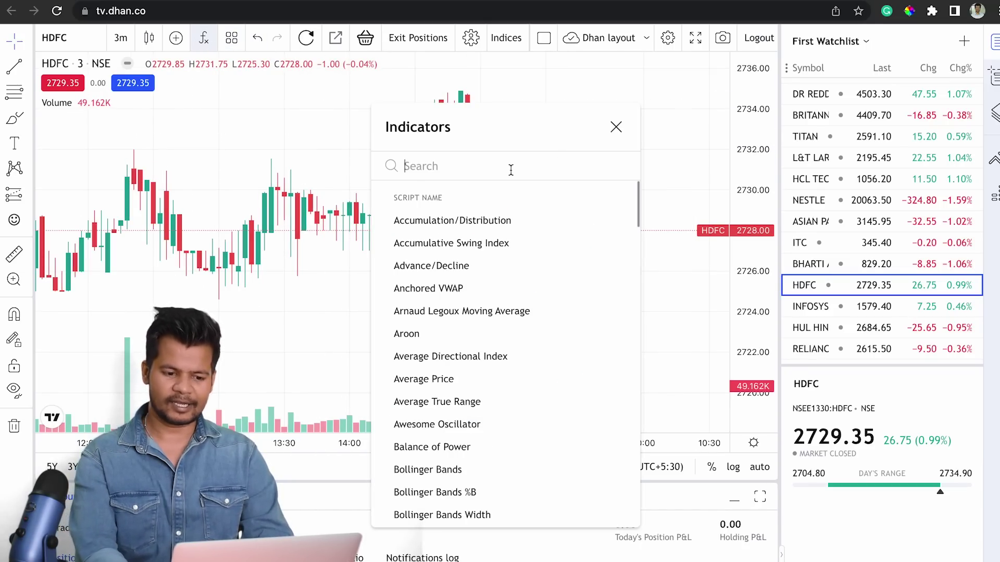
text(pivot)
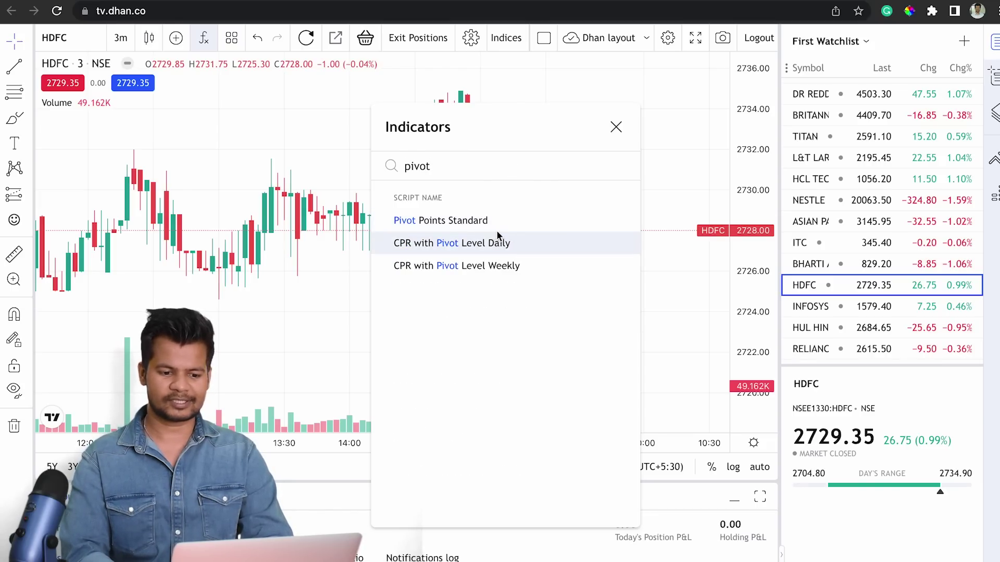
click(475, 225)
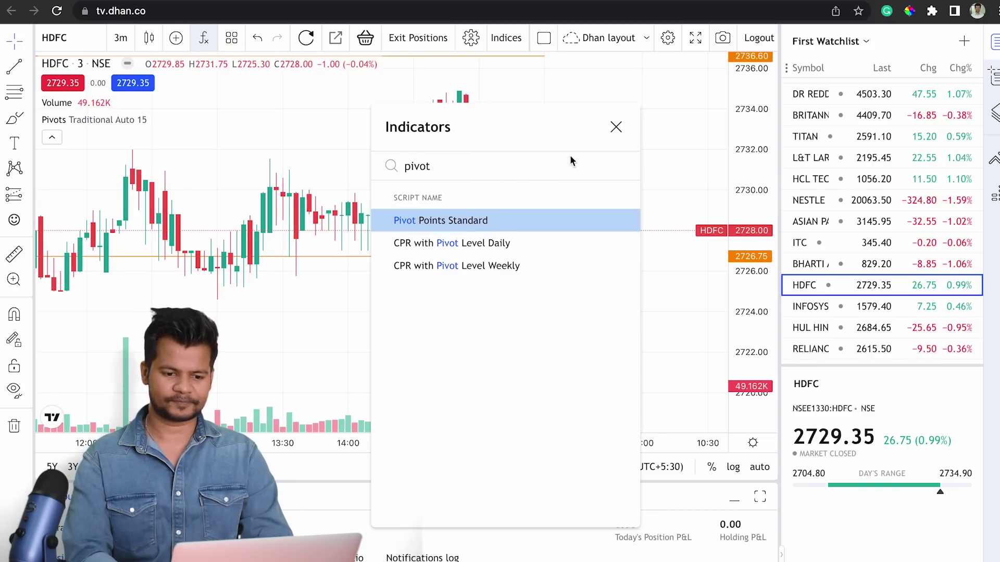
click(616, 127)
Examine the pivot point levels against HDFC's price movement across the whole 14 December session
drag(514, 142, 522, 193)
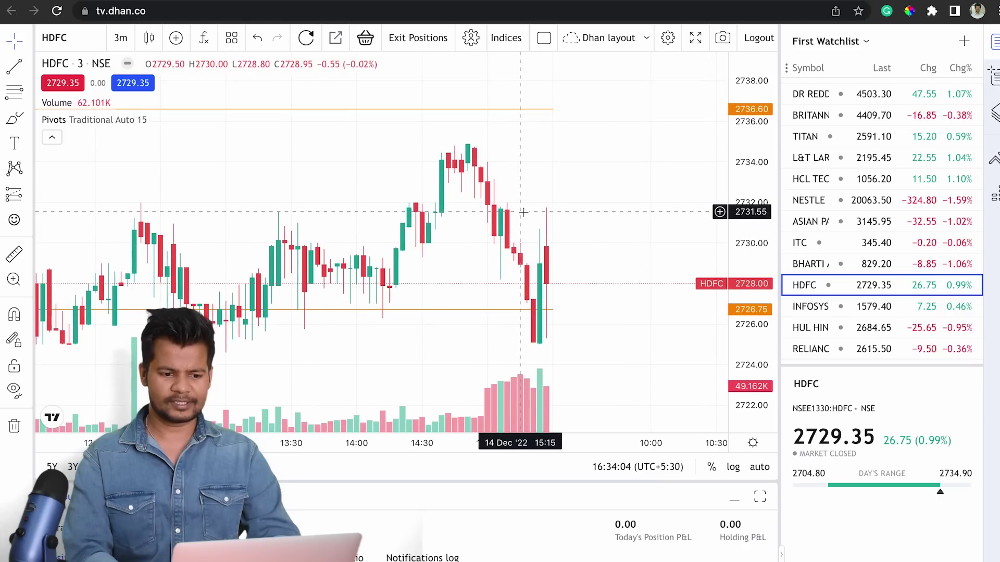
drag(744, 96, 745, 120)
scroll(544, 209, down, 5)
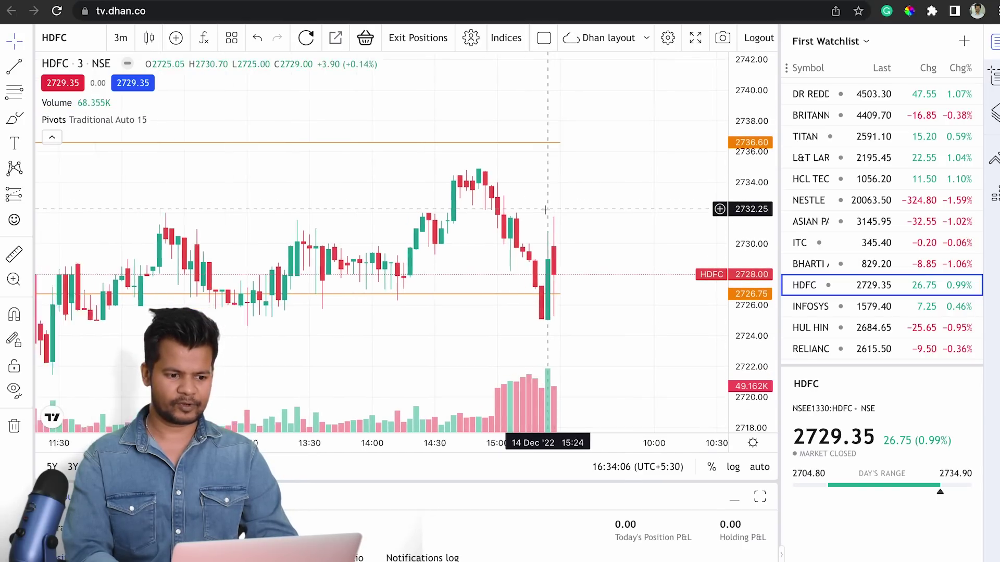
scroll(545, 208, down, 2)
drag(745, 219, 703, 244)
drag(446, 156, 476, 104)
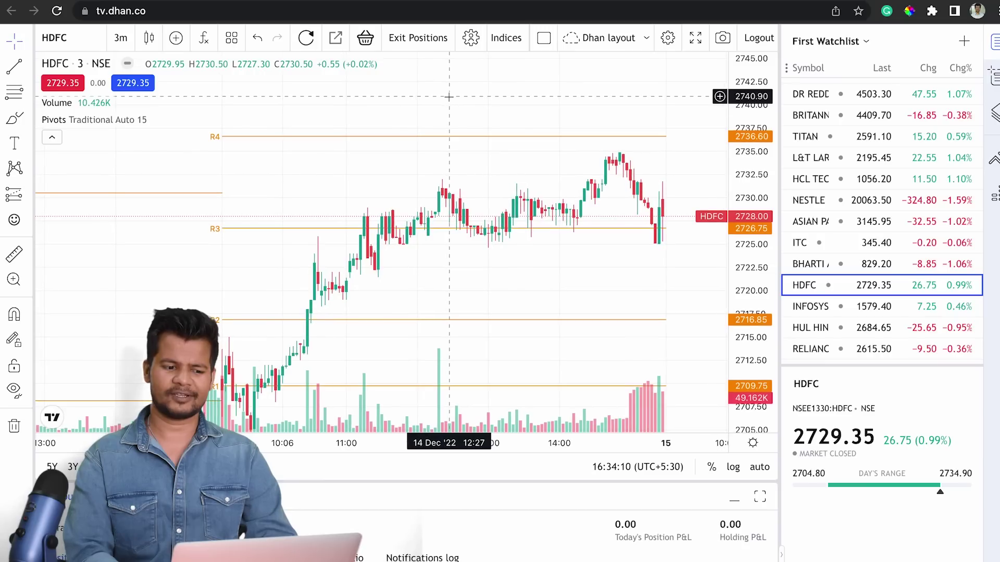
drag(311, 315, 311, 255)
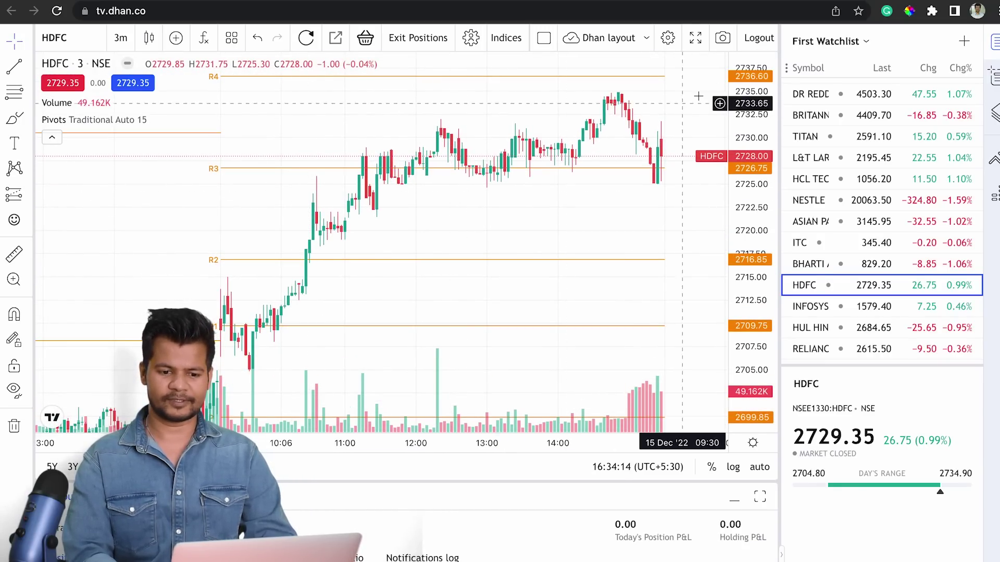
Switch the HDFC chart to the 1 day interval and compress the price scale to view the daily candles with their pivot levels
drag(650, 124, 620, 191)
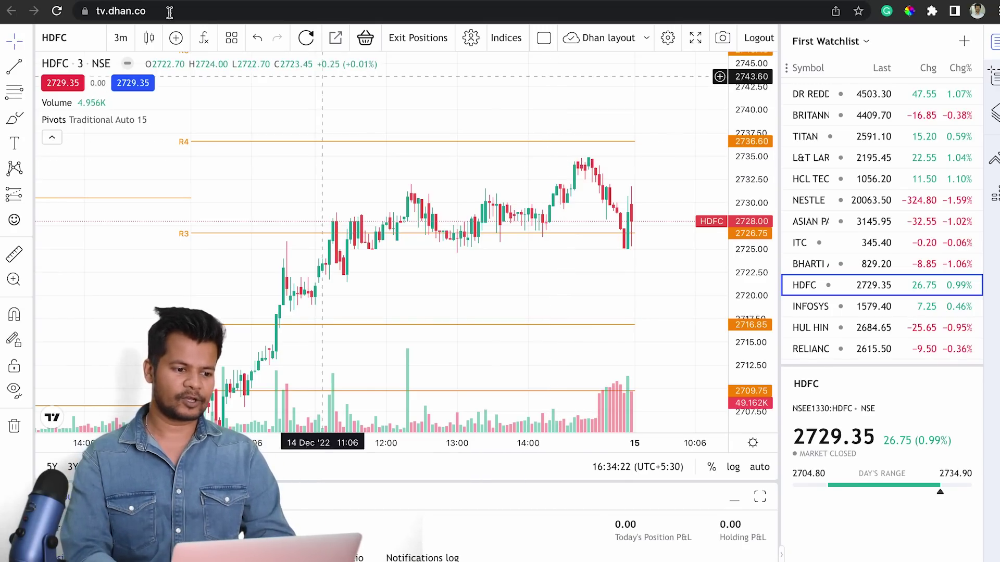
click(120, 43)
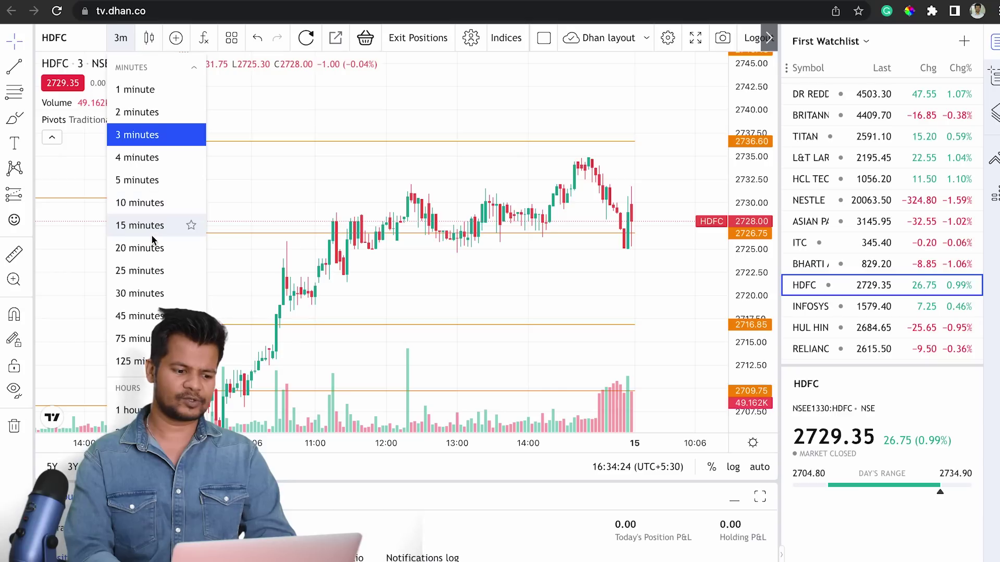
scroll(134, 411, down, 4)
click(129, 330)
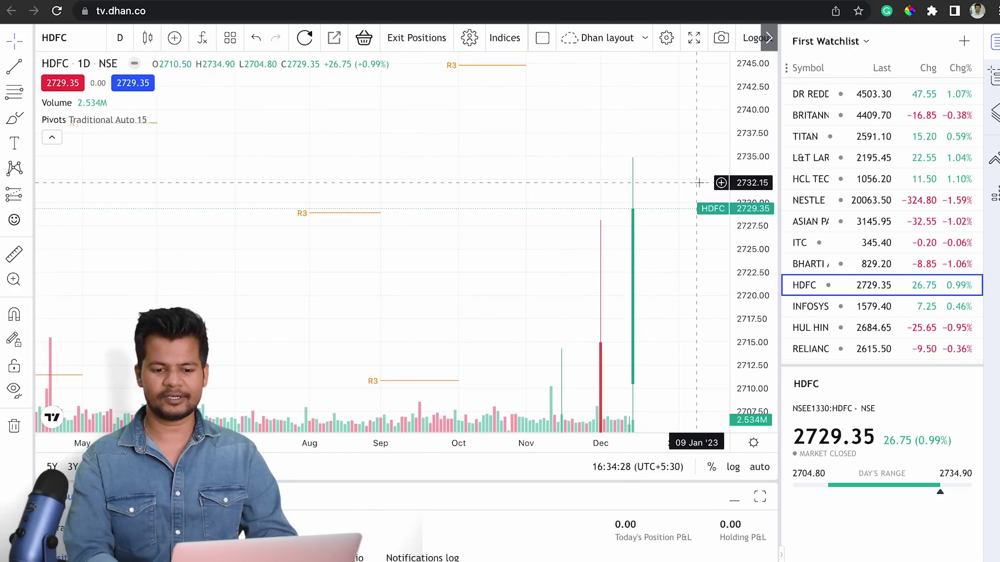
drag(736, 139, 744, 309)
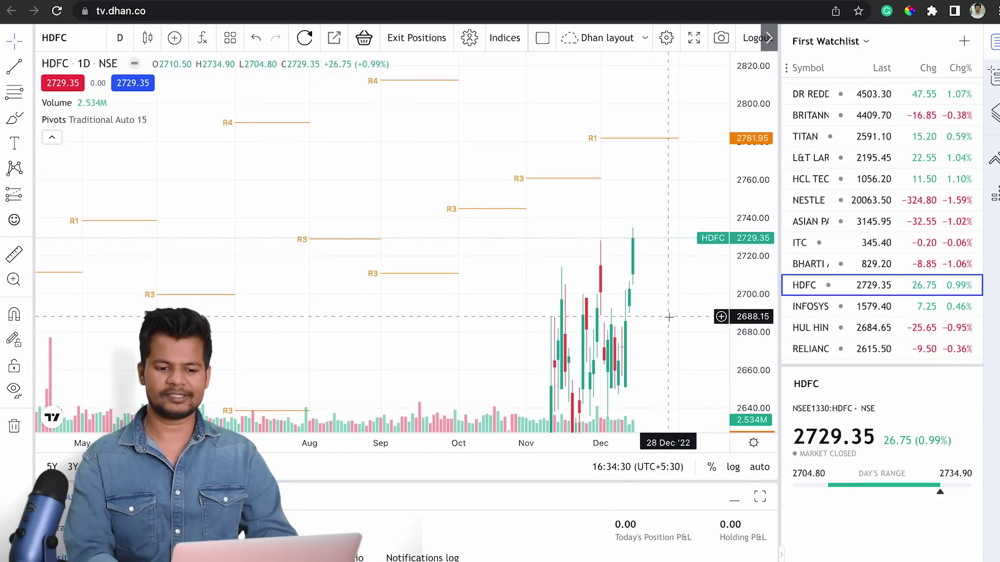
scroll(597, 314, right, 5)
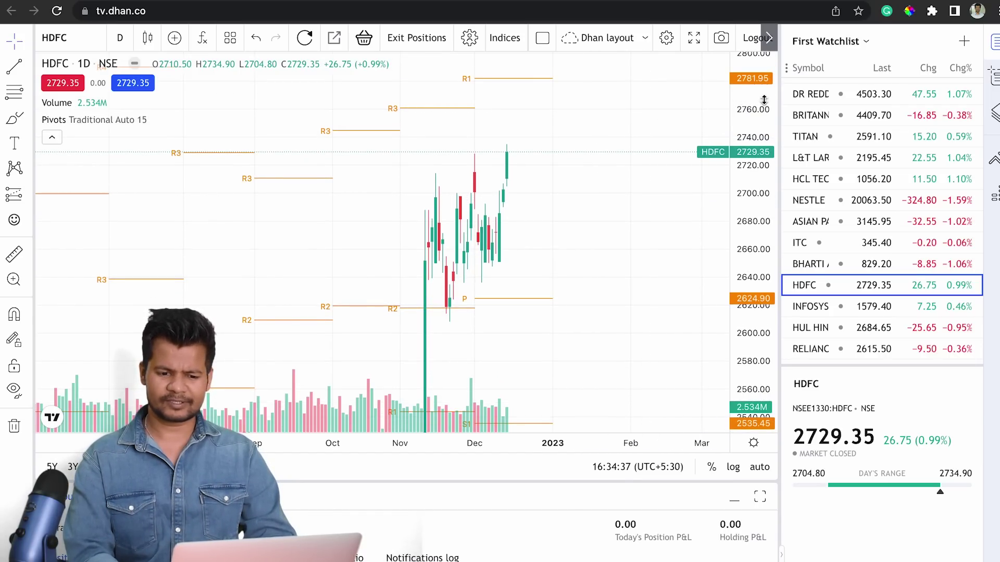
Change the HDFC chart's interval to 4 minutes and finally to 5 minutes
click(120, 38)
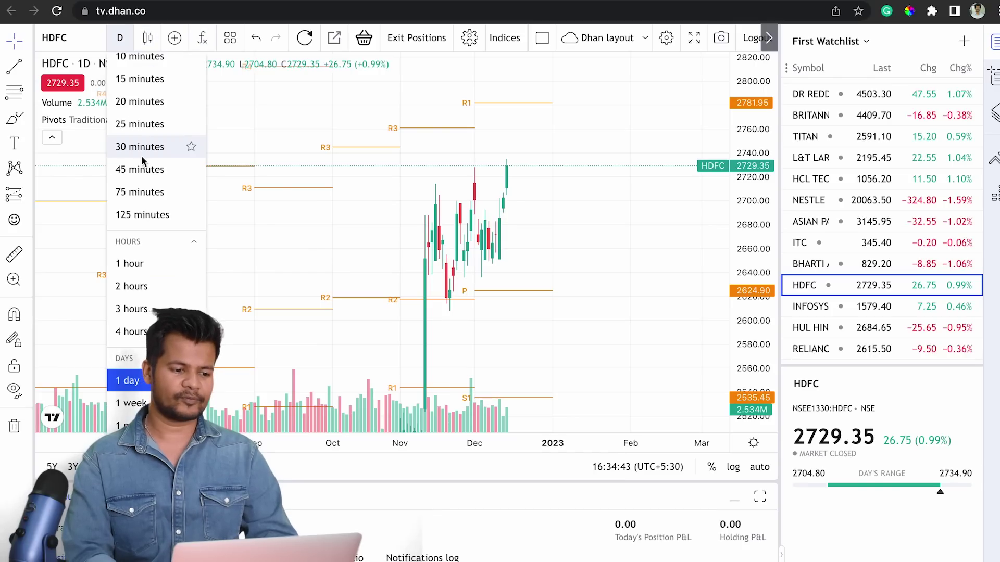
scroll(143, 151, up, 5)
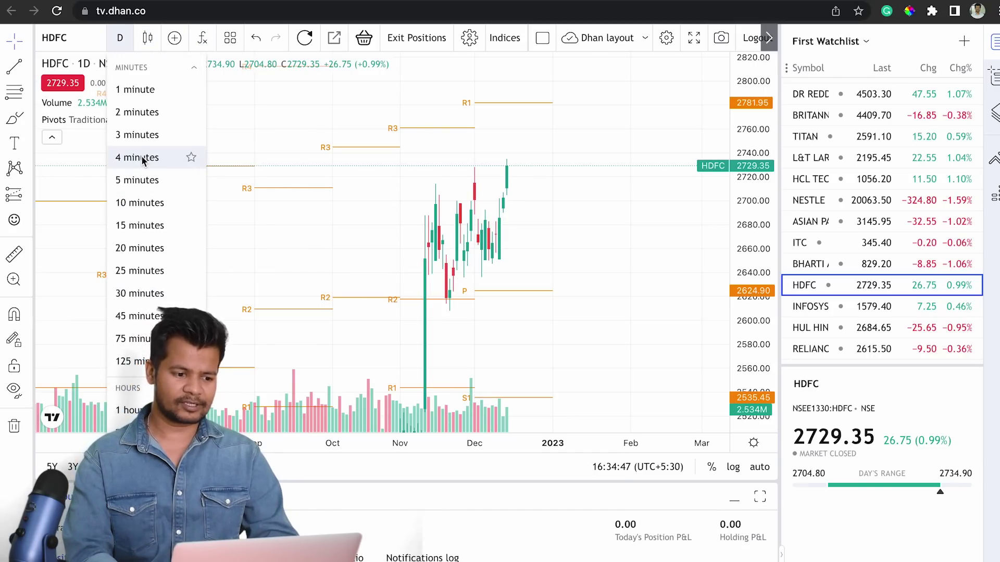
click(155, 157)
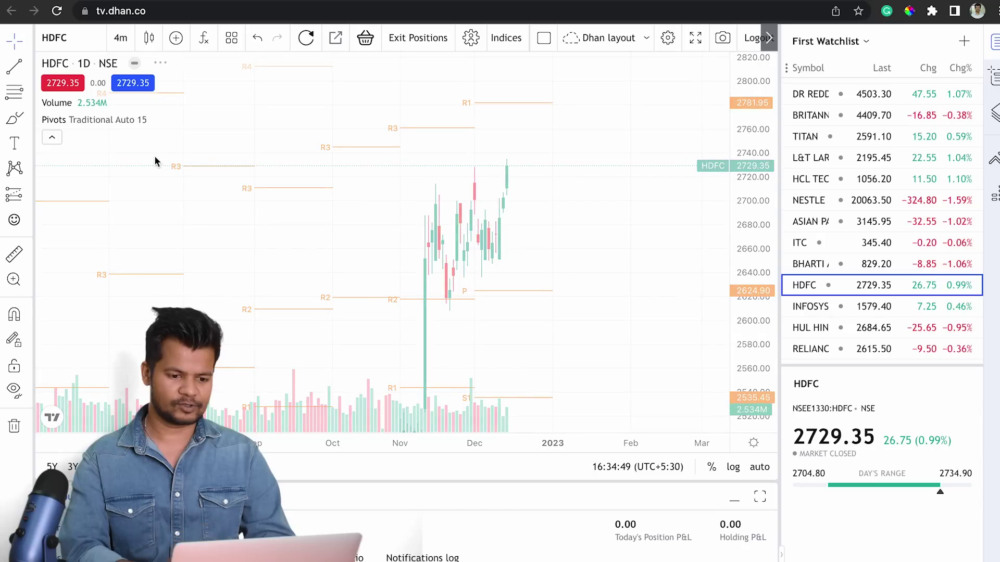
click(123, 40)
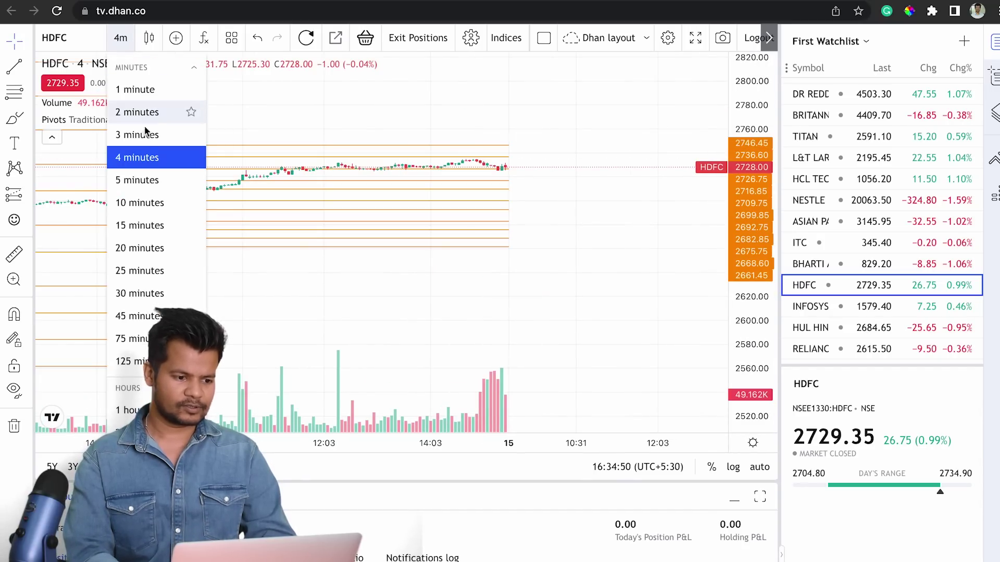
click(142, 179)
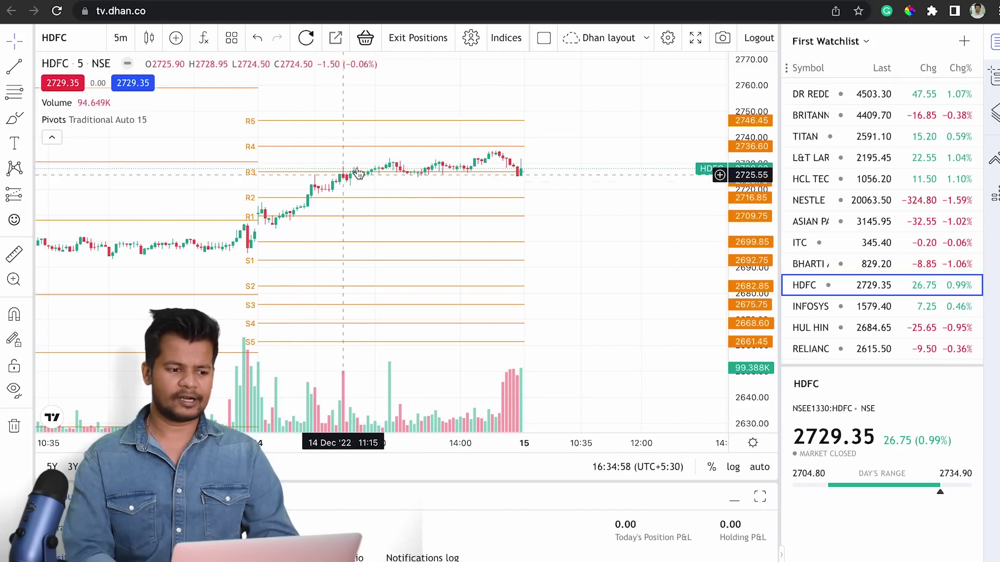
Find indicators matching "ema" and add Moving Average Exponential to the HDFC chart
mouse_move(129, 123)
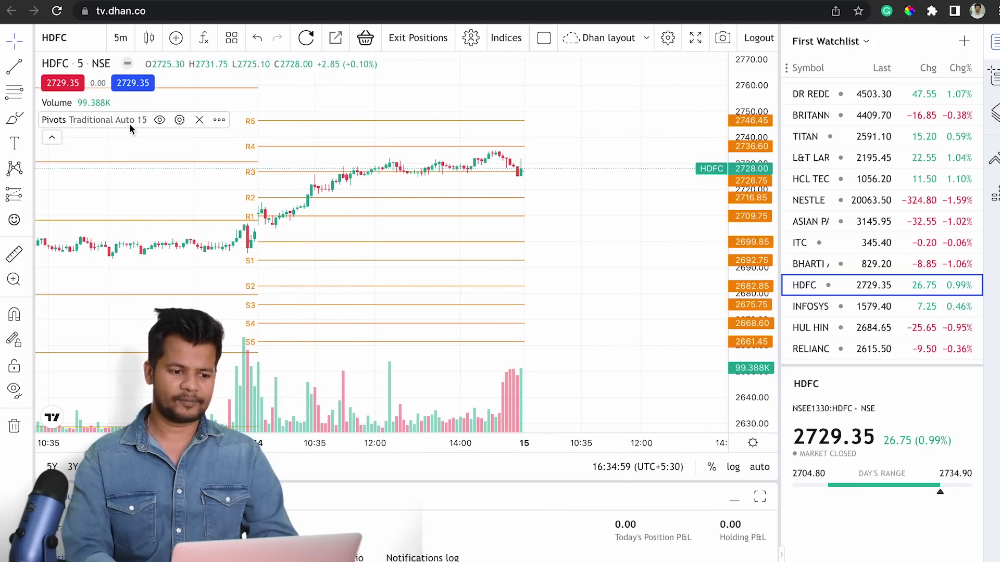
click(204, 39)
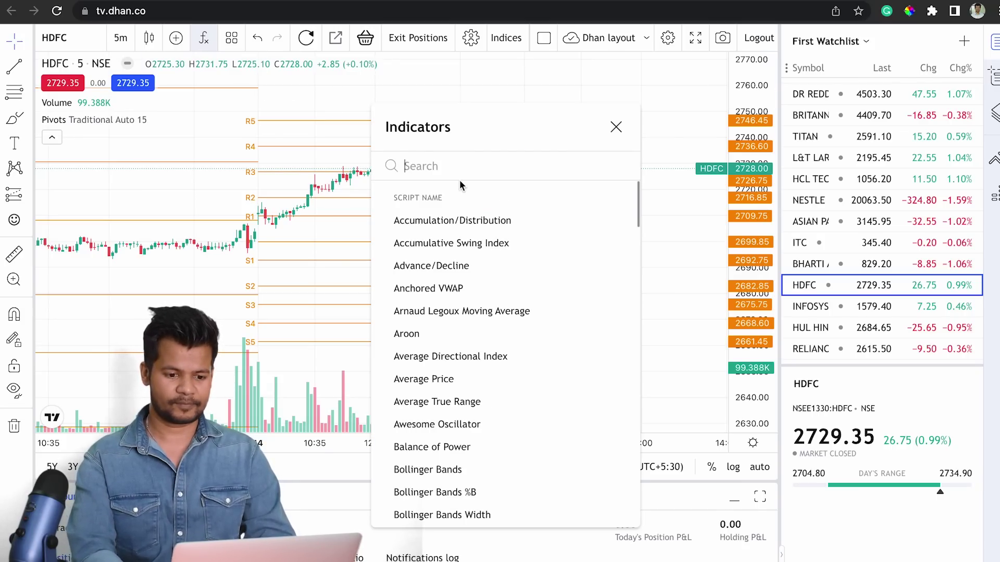
text(ema)
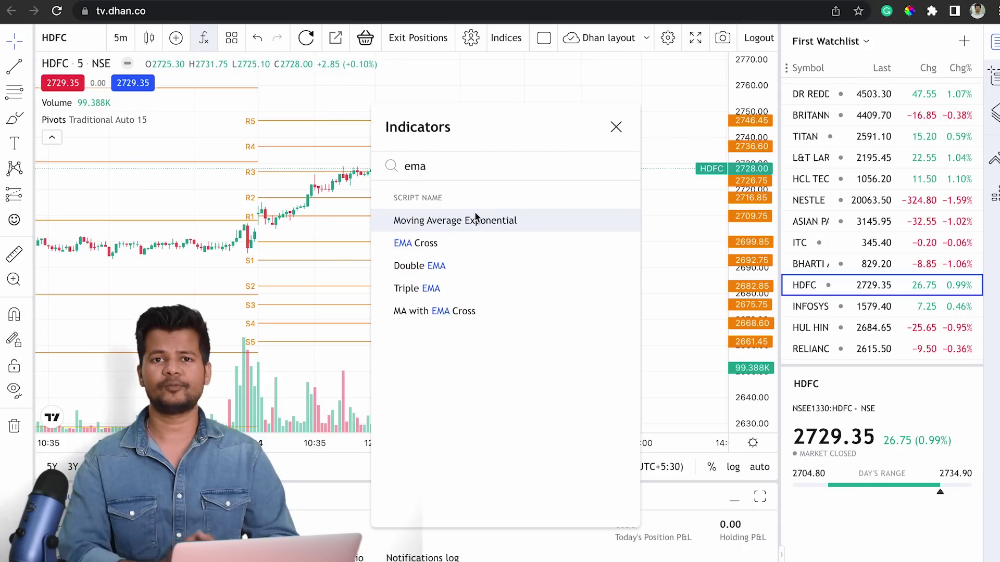
click(421, 224)
click(615, 128)
Set the EMA indicator's length to 5 in its input settings
mouse_move(134, 142)
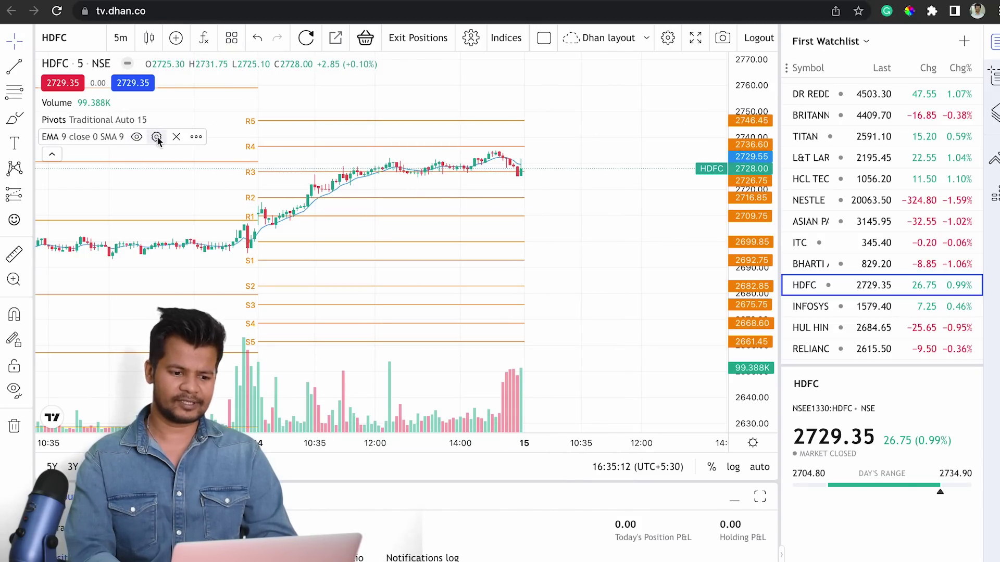
click(156, 137)
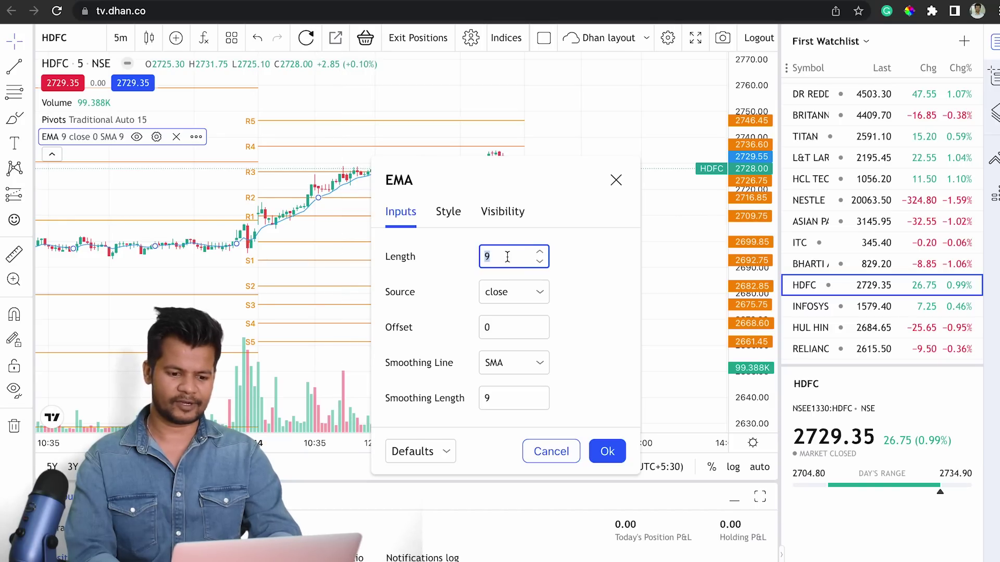
click(607, 432)
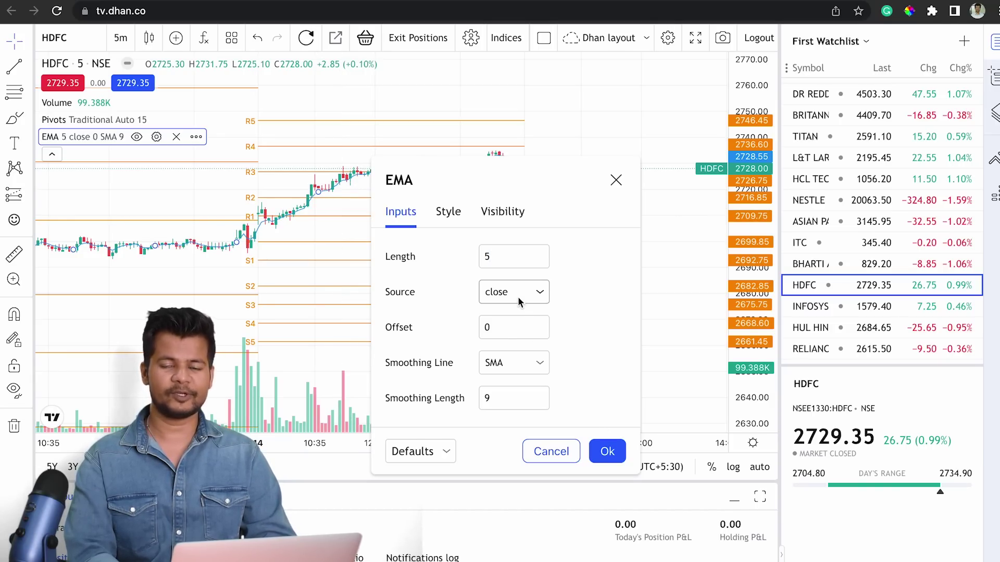
click(606, 451)
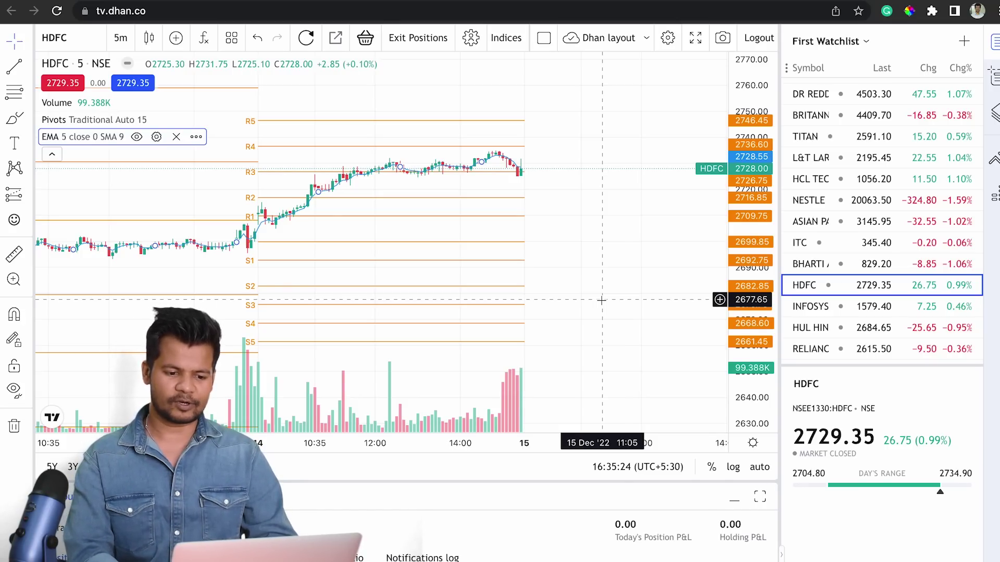
Draw a horizontal line at about 2728.05 through the early-December price peak on the HDFC chart
scroll(618, 199, left, 5)
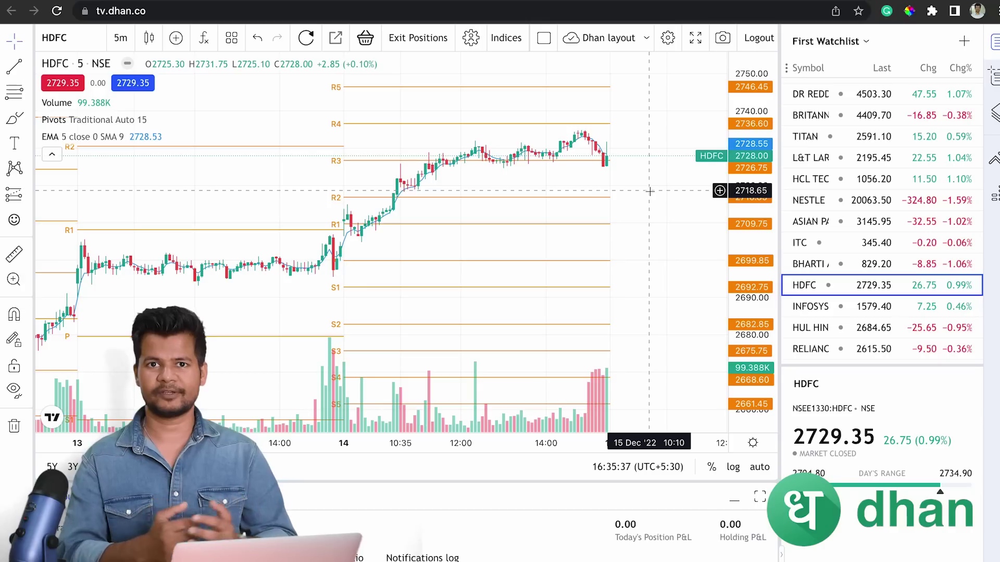
scroll(242, 146, up, 1)
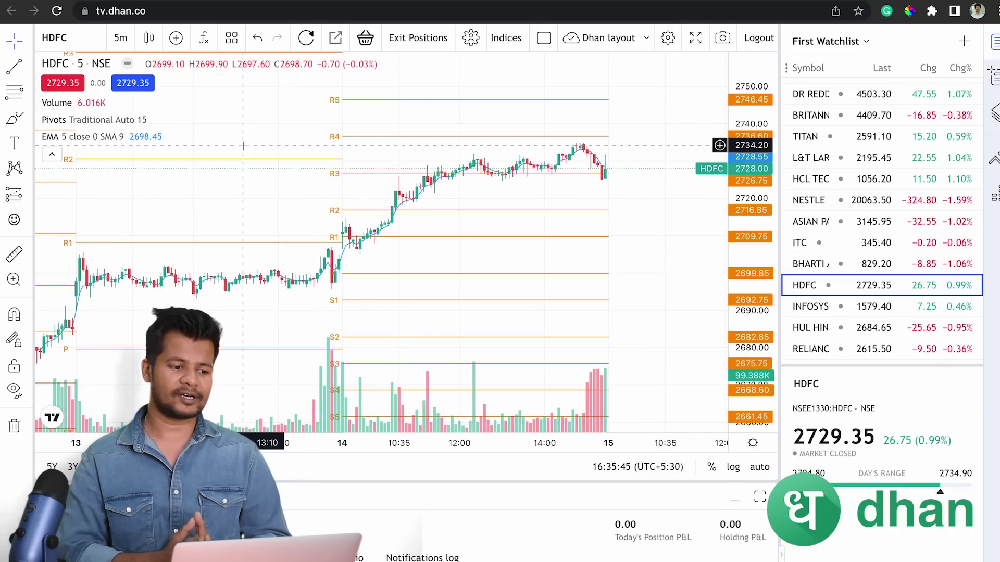
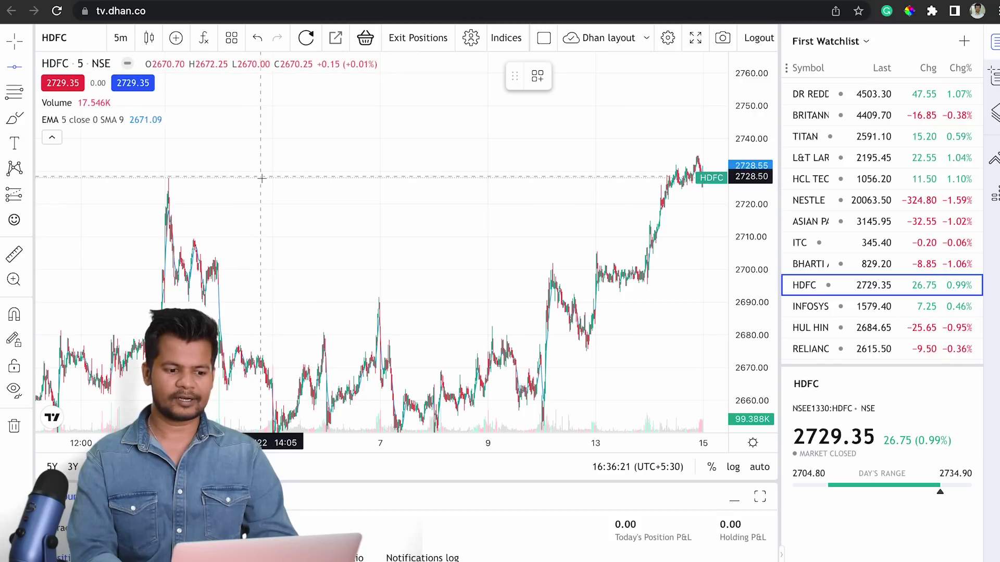
click(295, 178)
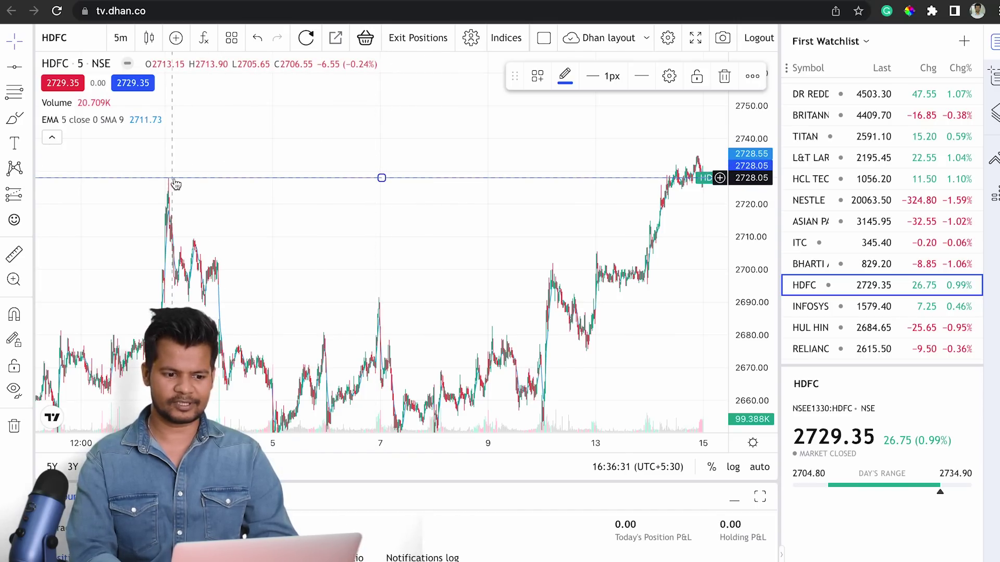
Draw a second horizontal line at about 2709.90, through the lower swing high just after the early-December peak
scroll(483, 190, up, 5)
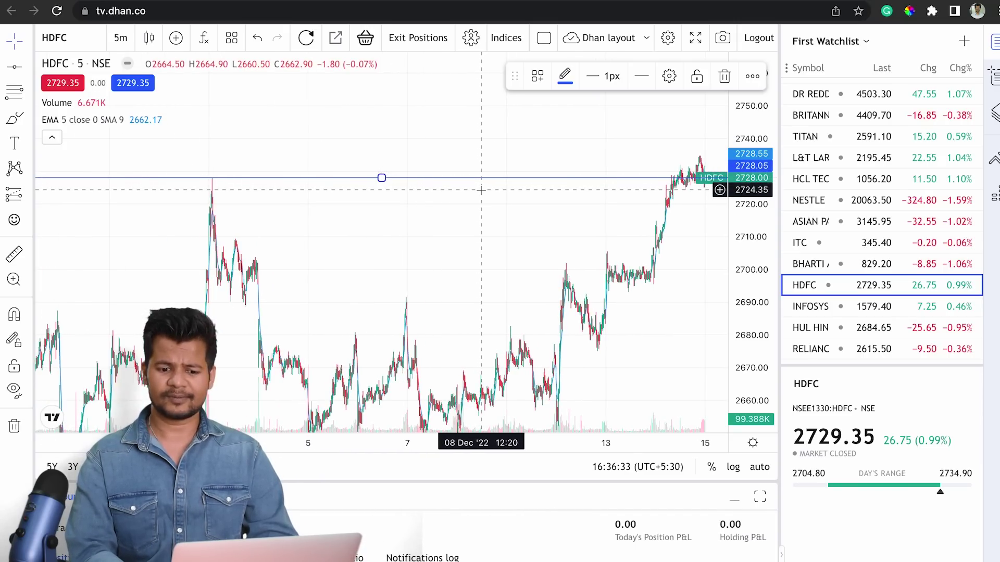
scroll(467, 196, down, 3)
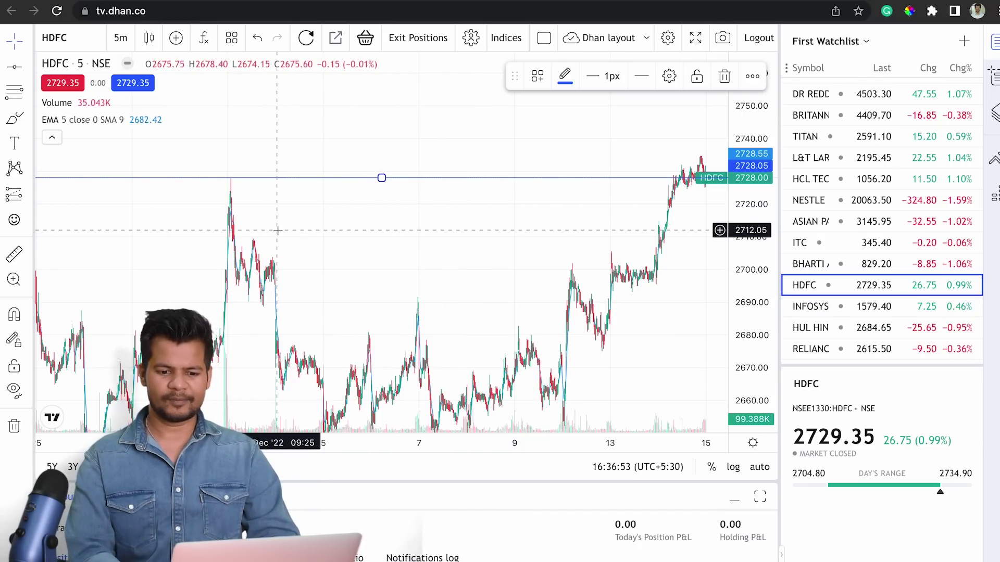
click(28, 66)
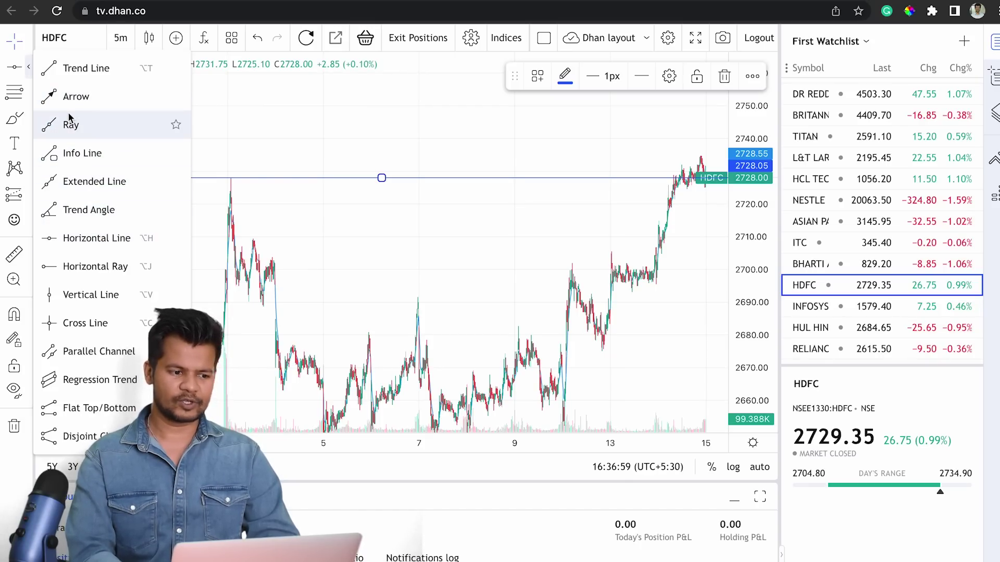
click(110, 235)
click(289, 237)
Draw a third horizontal line at about 2735.40, just above the 14 December high
scroll(529, 209, down, 3)
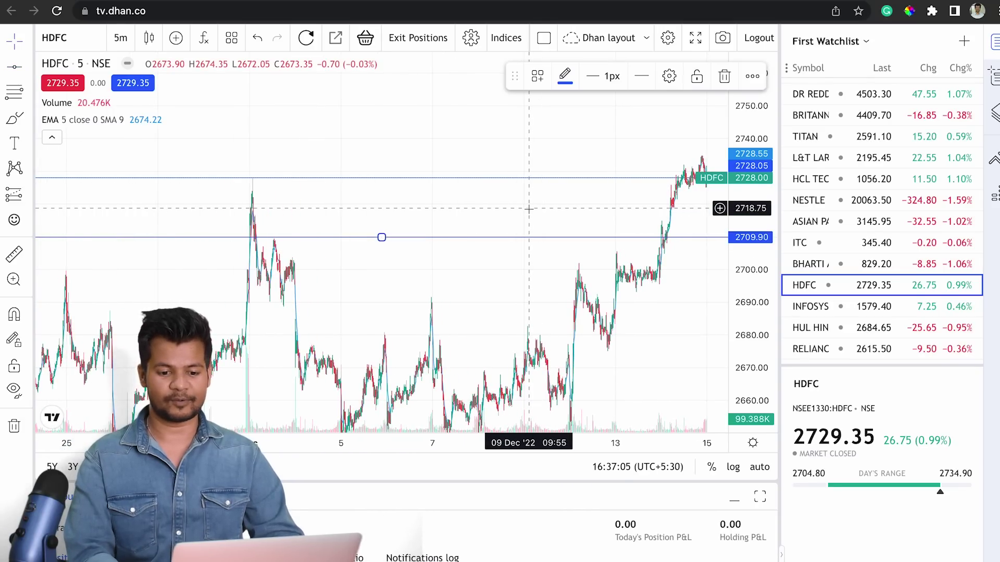
scroll(529, 209, up, 5)
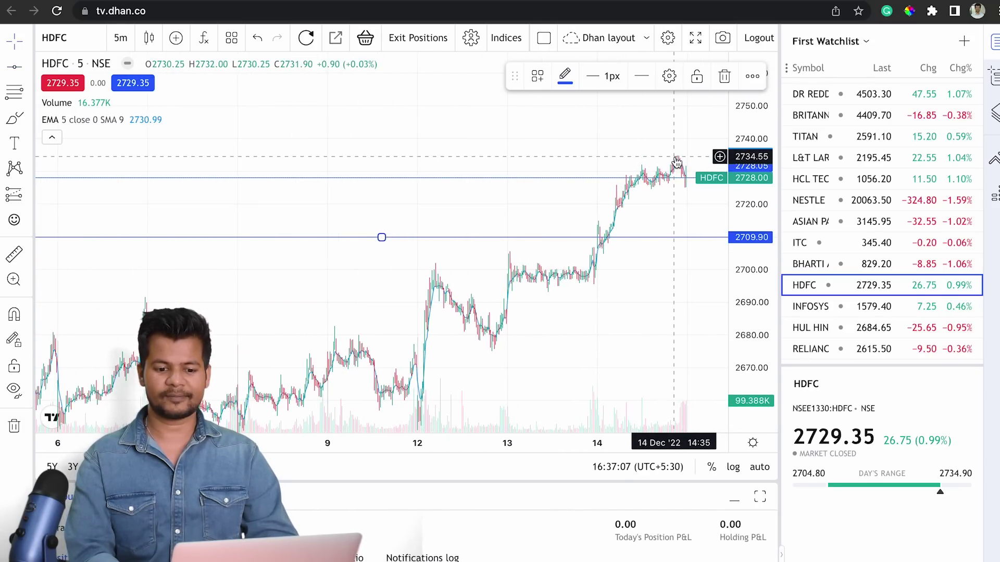
click(28, 92)
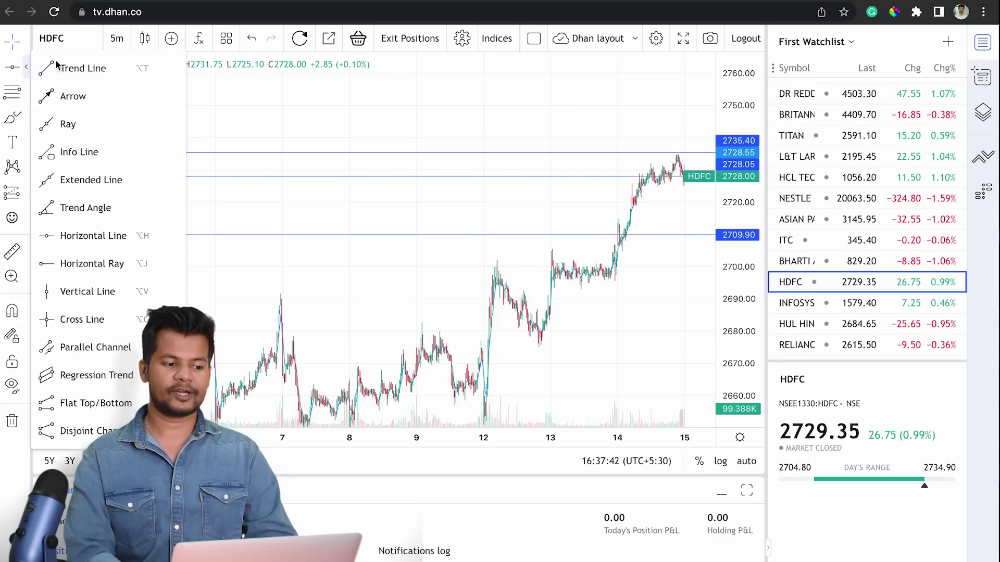
click(254, 96)
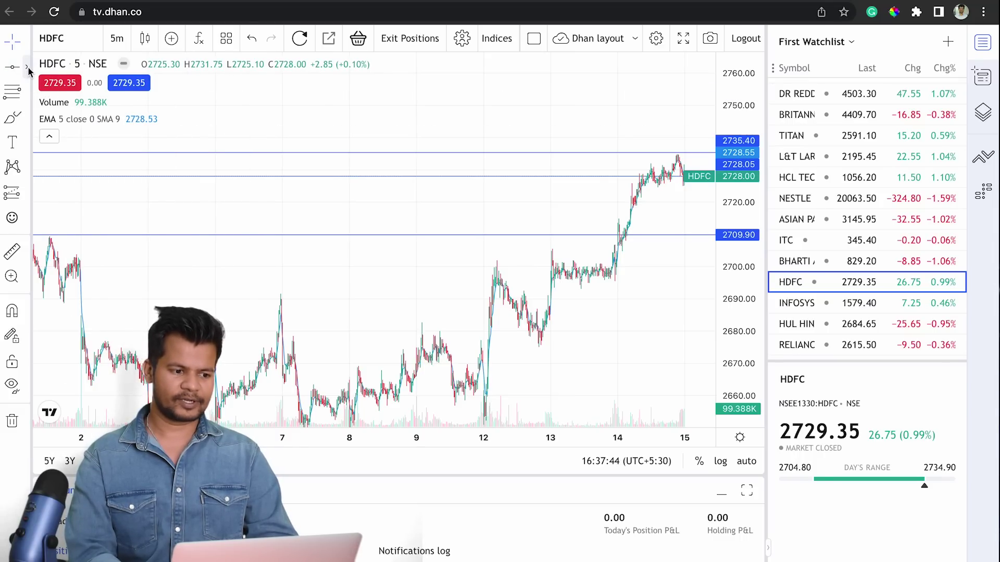
Draw a trend line above the 14 December rise, from about 2720.05 at 13 Dec 15:10 to about 2747.50 at 15 Dec 10:15
click(29, 71)
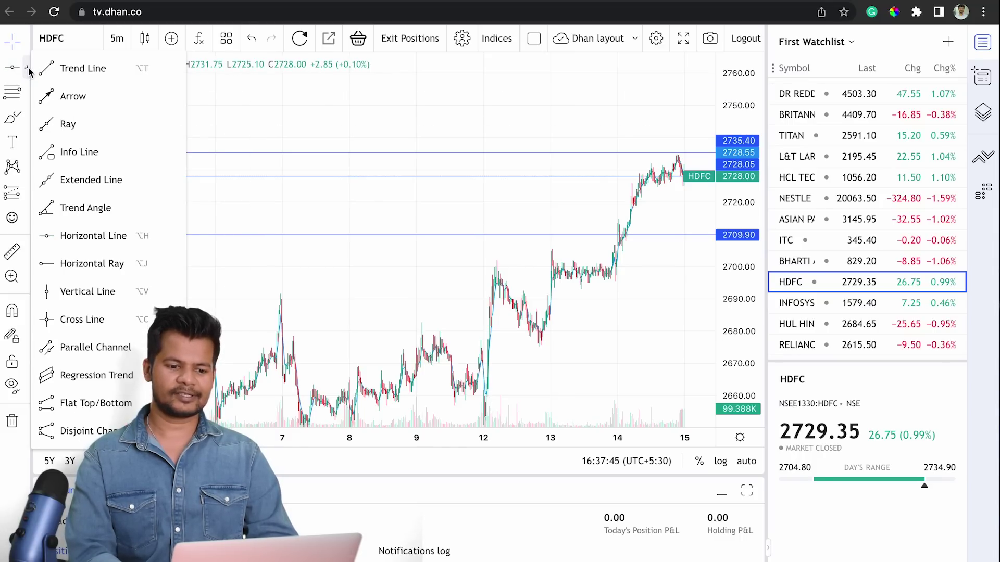
click(75, 74)
scroll(312, 182, up, 2)
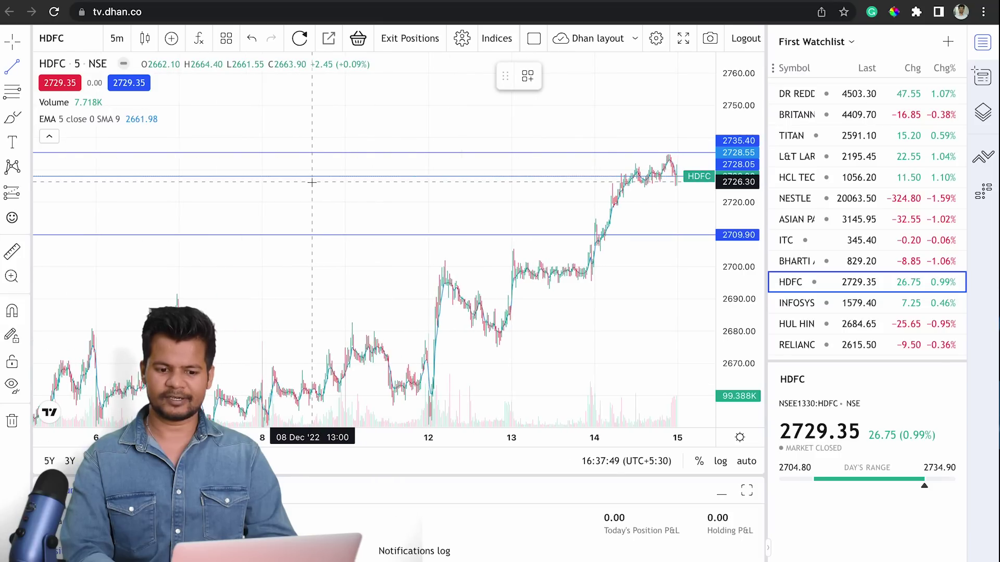
scroll(311, 182, up, 4)
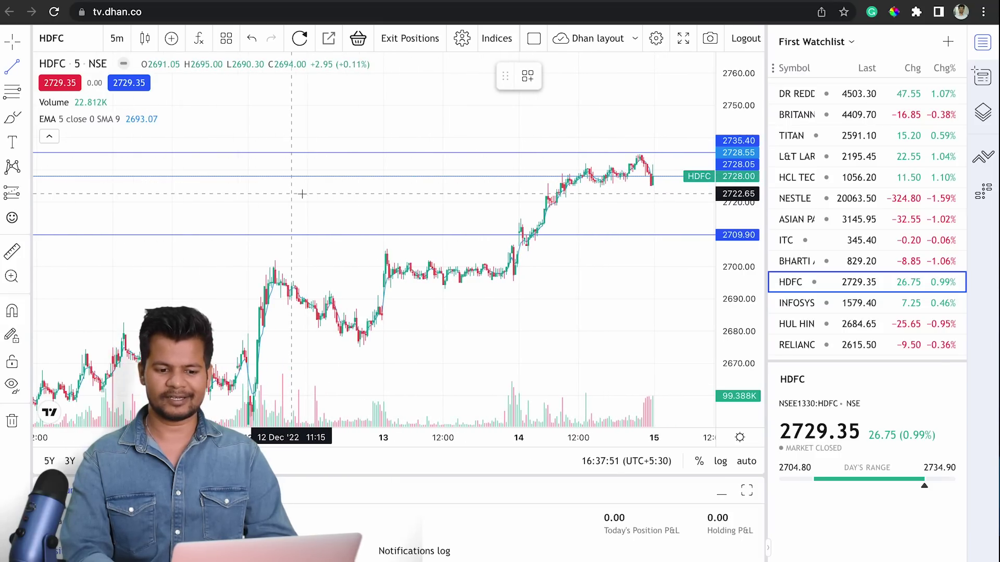
click(511, 202)
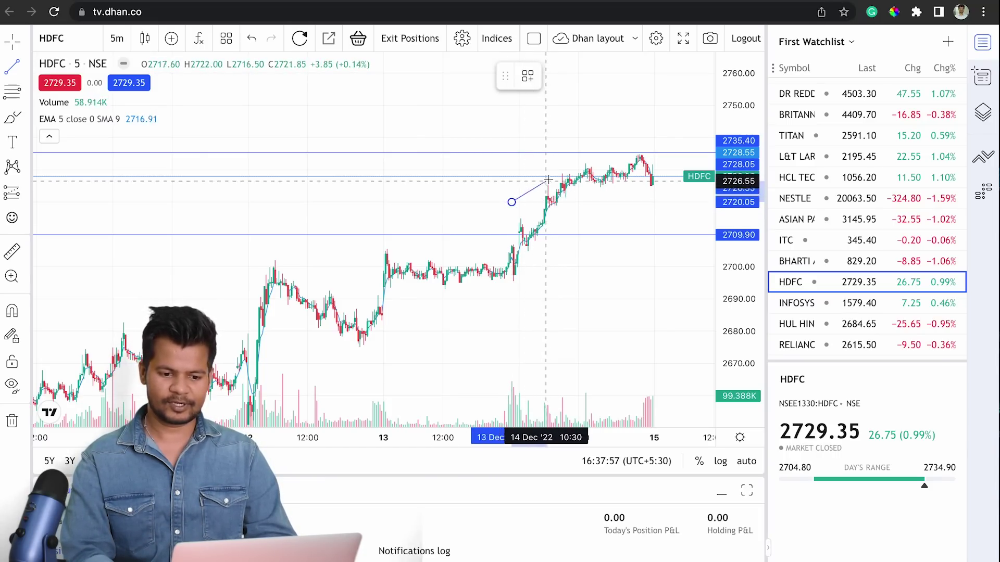
click(675, 113)
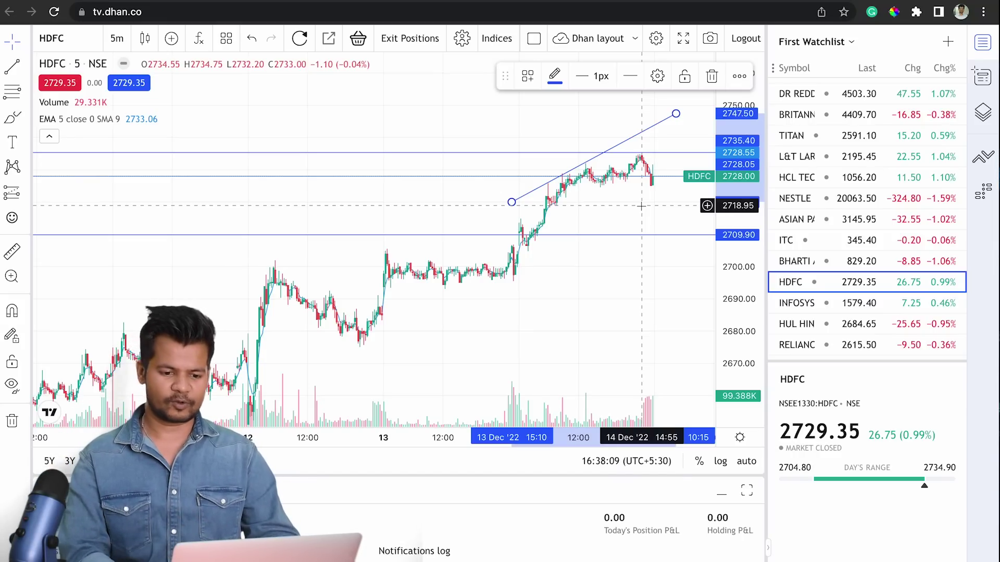
Brush freehand boundary lines above and below the 13 December sideways range and along both sides of the 12 December decline
scroll(641, 206, down, 1)
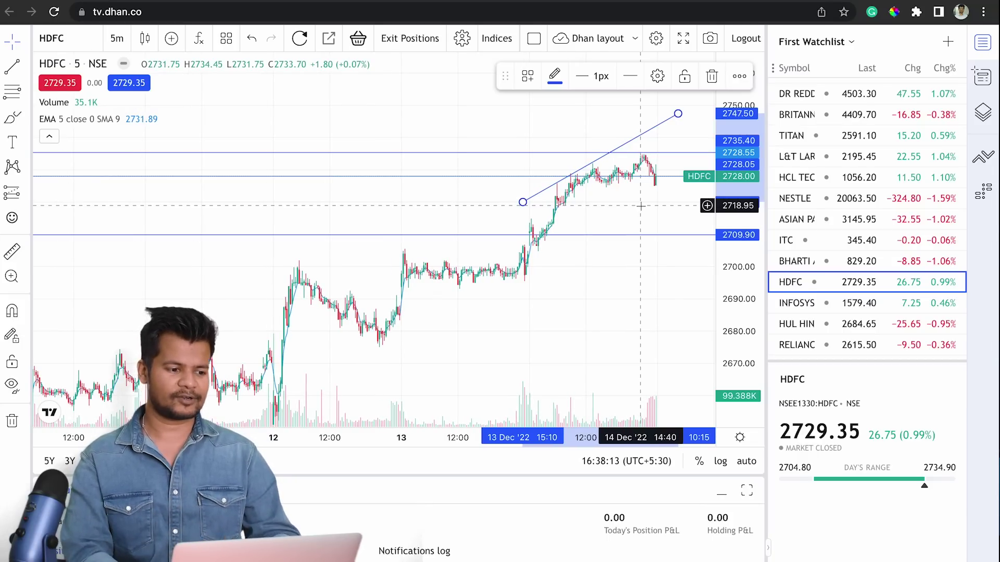
click(26, 117)
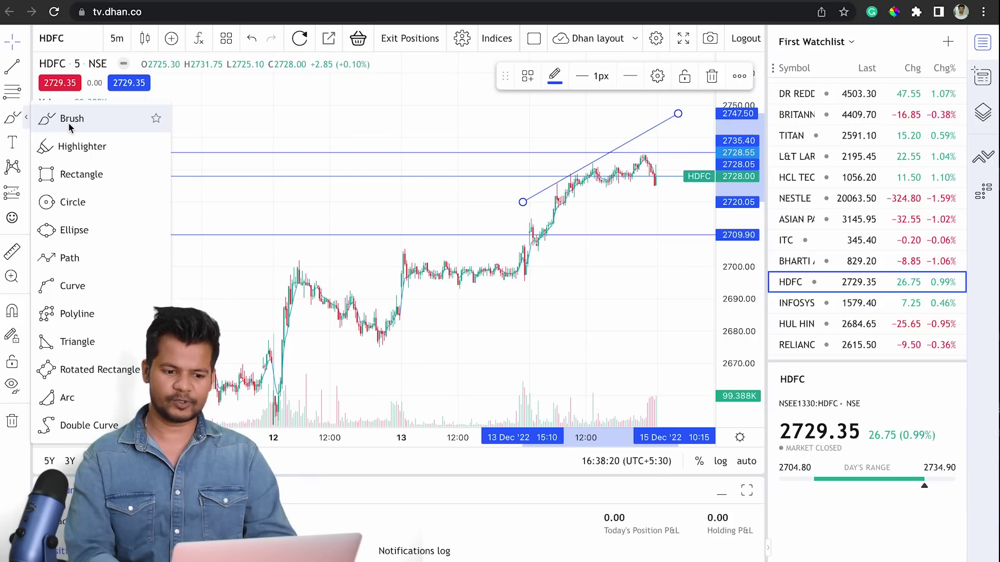
click(96, 126)
drag(373, 249, 606, 245)
drag(375, 276, 547, 284)
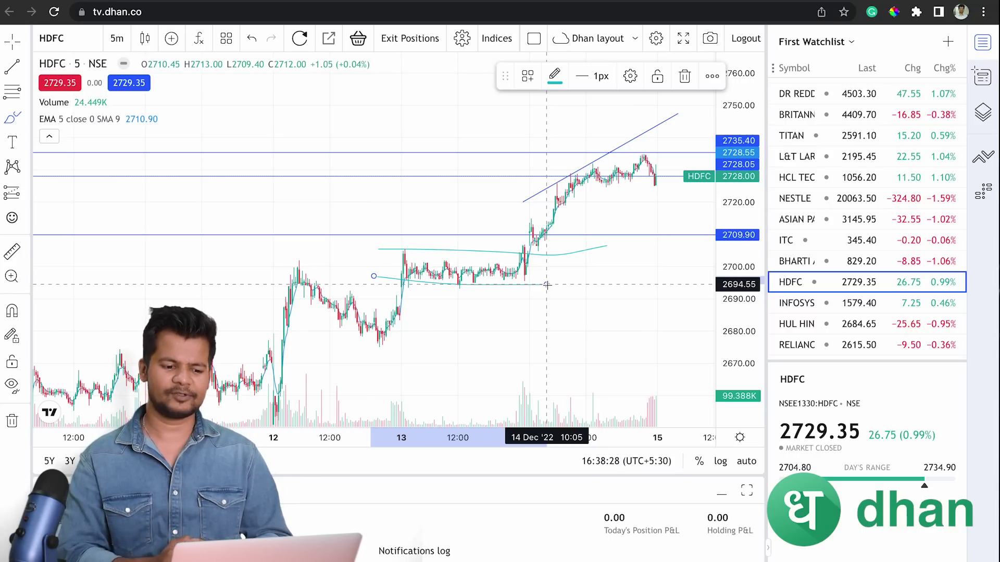
drag(299, 263, 413, 328)
drag(280, 283, 389, 358)
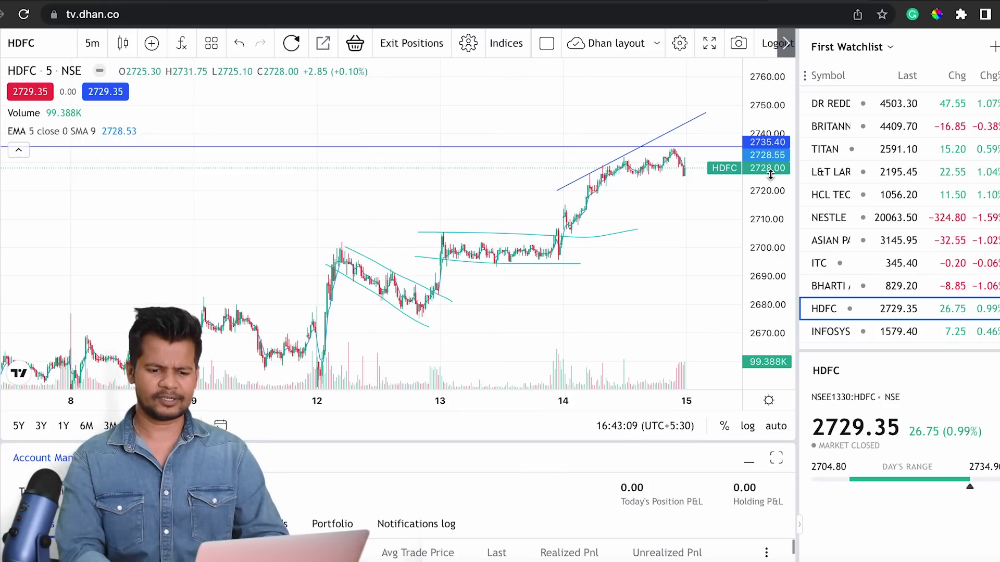
Switch the chart to L&T from the watchlist and set the layout to a two-by-two grid of four charts
click(833, 172)
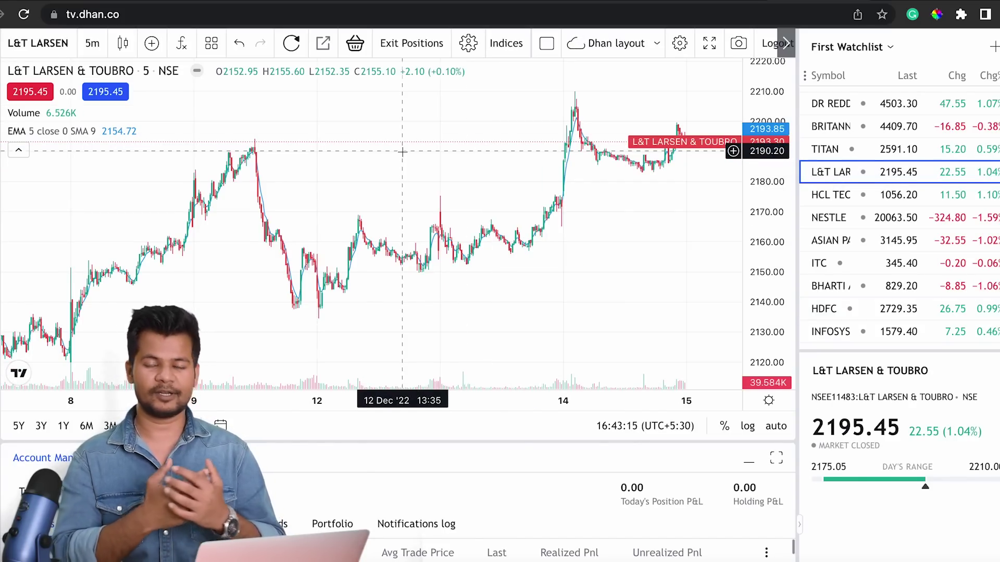
click(547, 44)
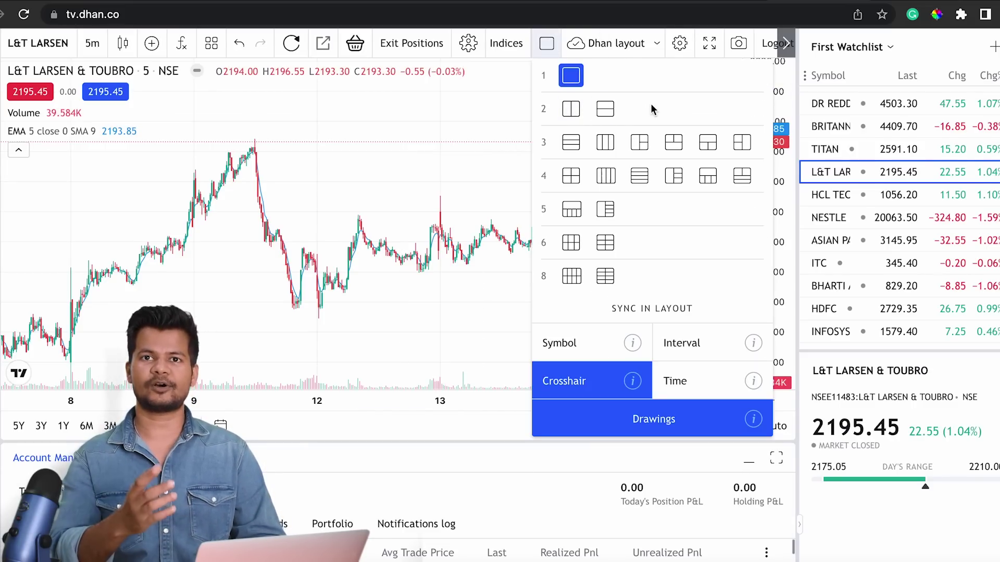
click(571, 176)
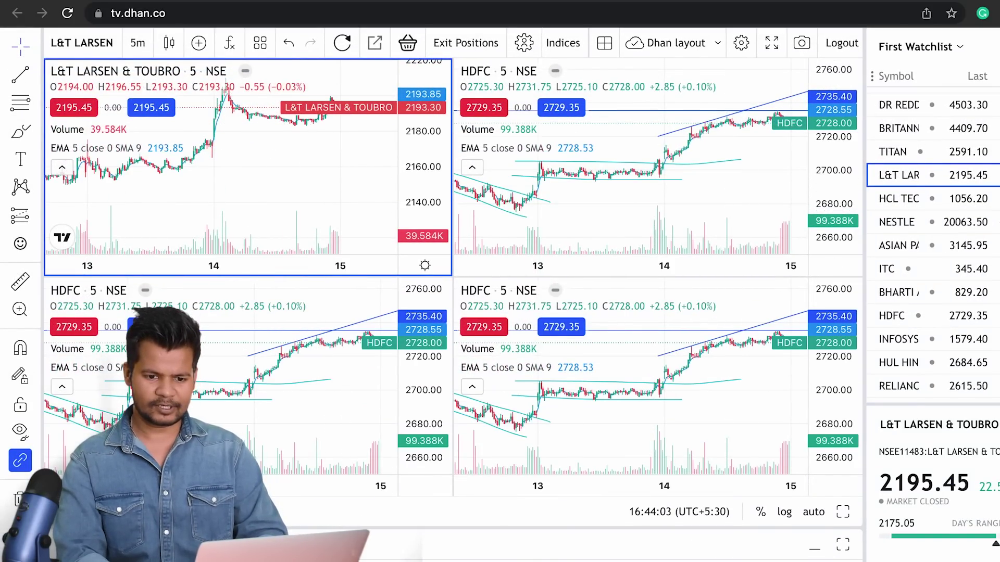
Add NIFTY BANK to the First Watchlist and load it in the grid's first chart
click(992, 46)
text(BA)
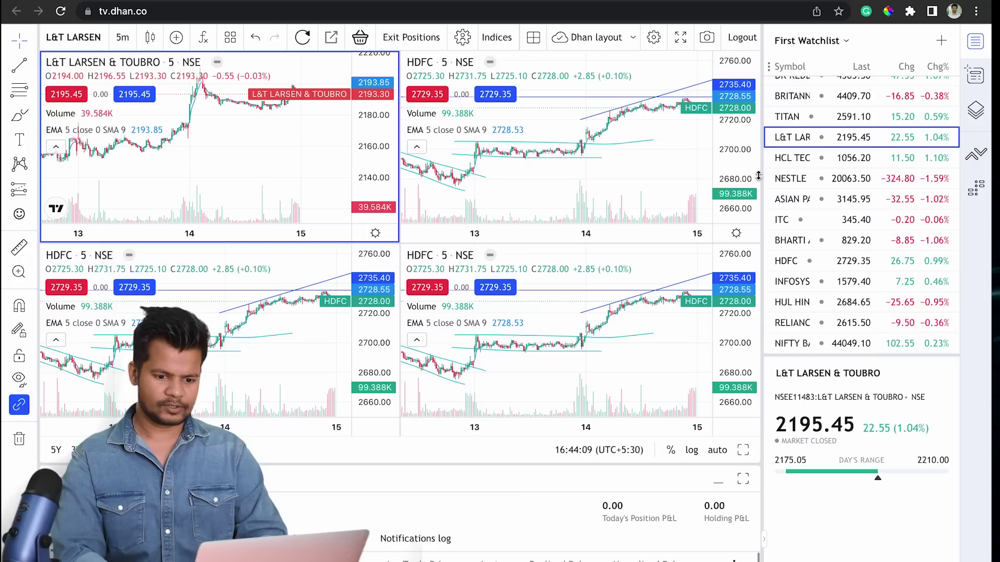
click(799, 341)
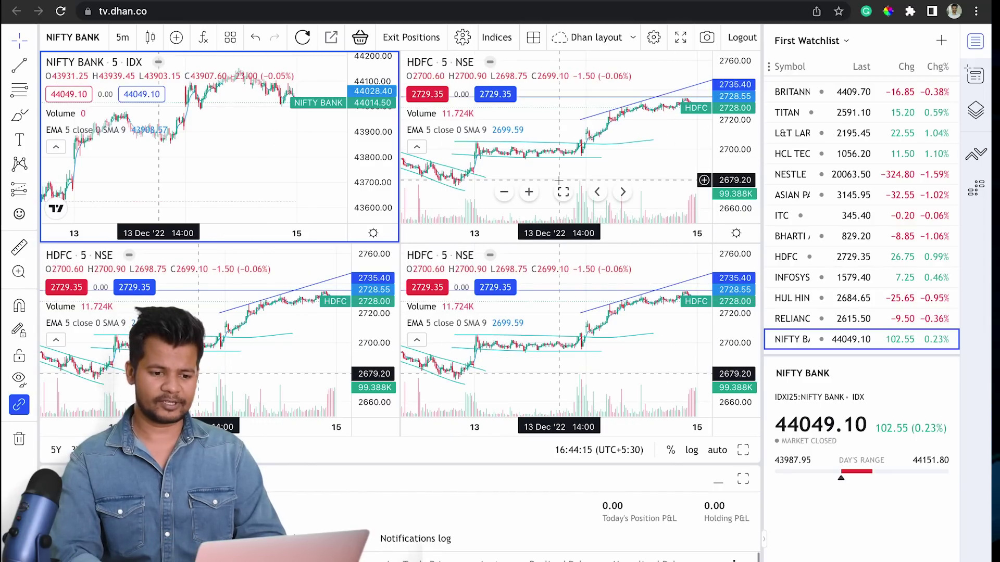
Add the NSE equity symbols ICICI BANK and HDFC BANK to the First Watchlist
click(939, 41)
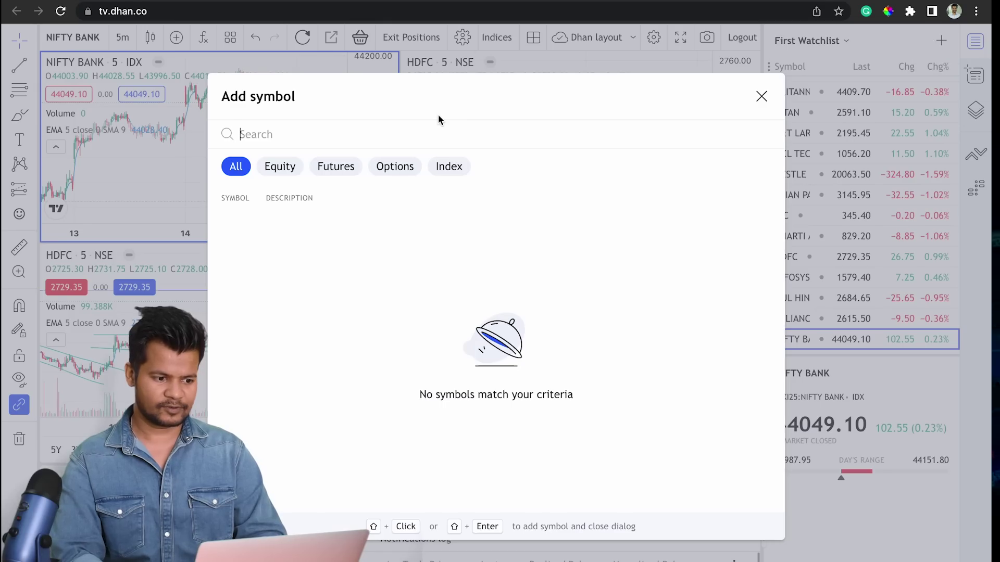
text(ICICI BANK)
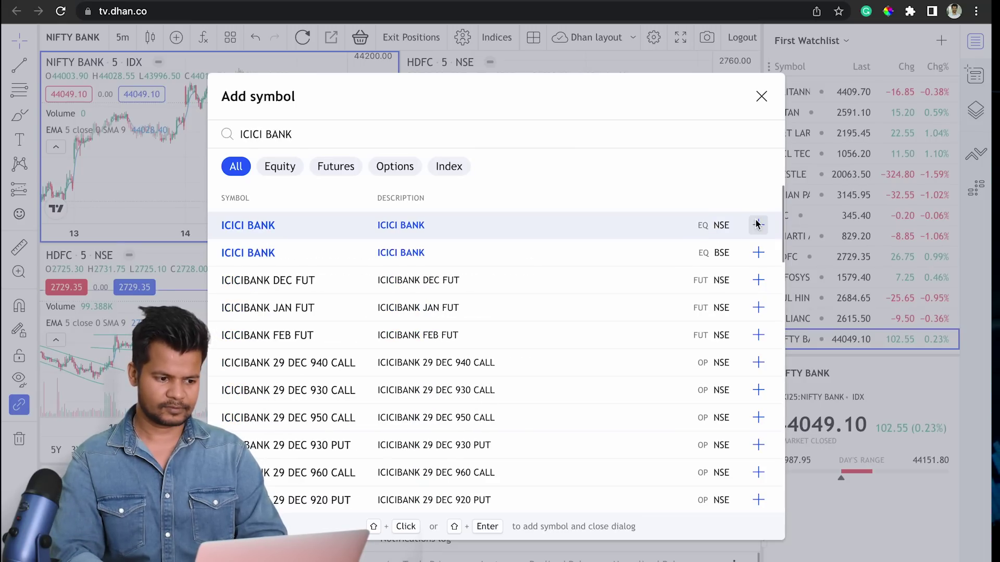
key(Return)
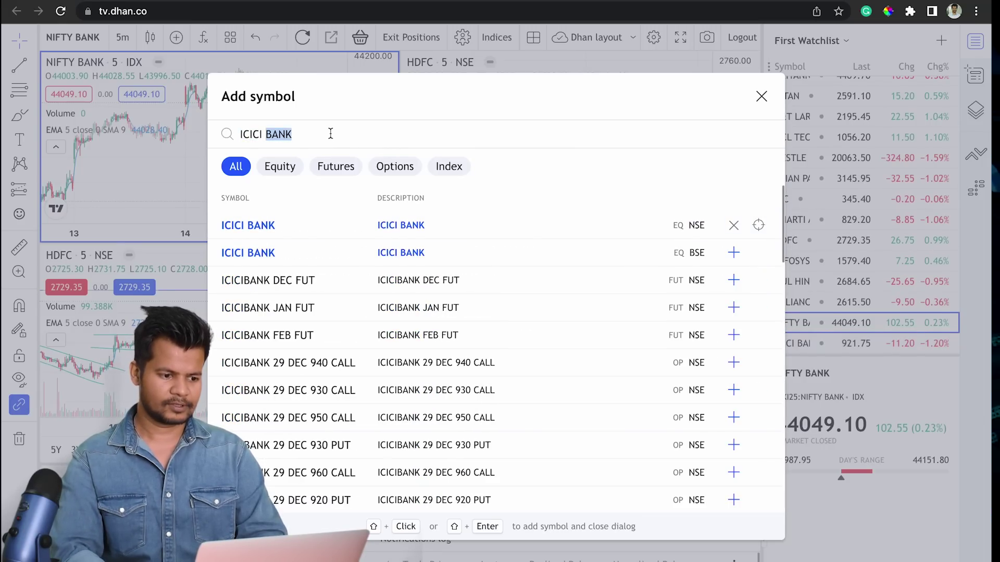
text(HDFC)
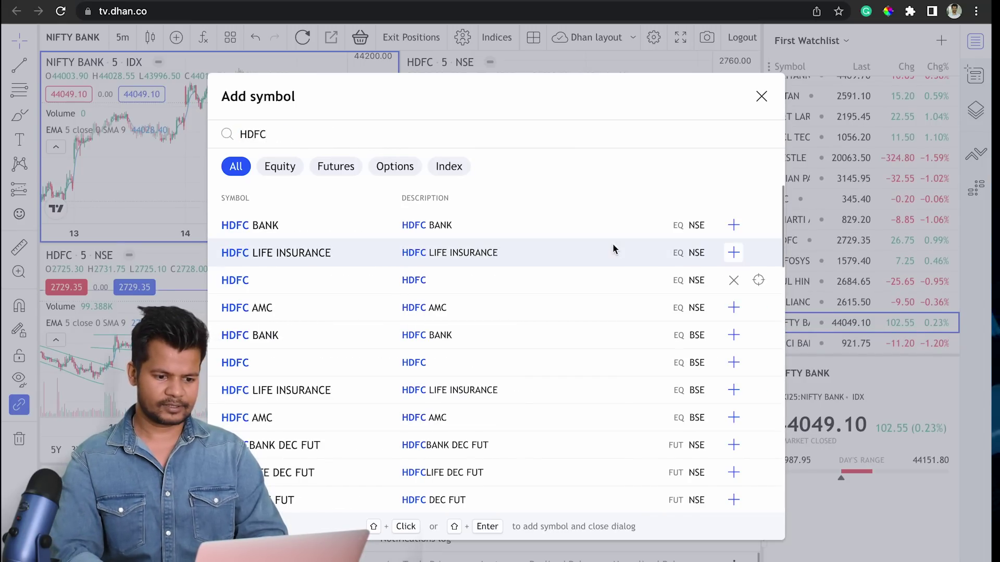
click(733, 225)
click(762, 96)
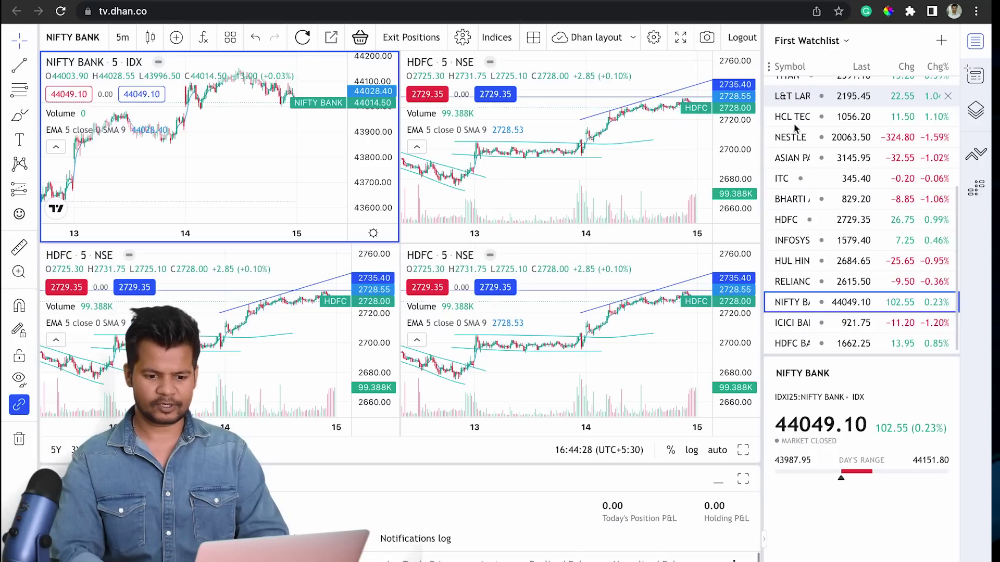
Load ICICI BANK in the grid's upper-right chart, HDFC BANK in the lower-left chart and SBI in the lower-right chart
click(772, 223)
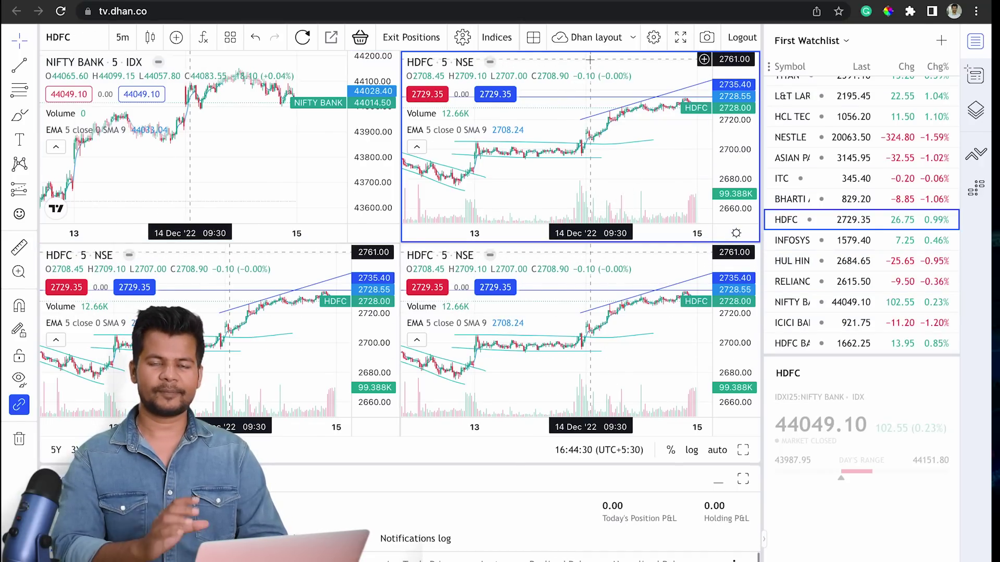
click(776, 323)
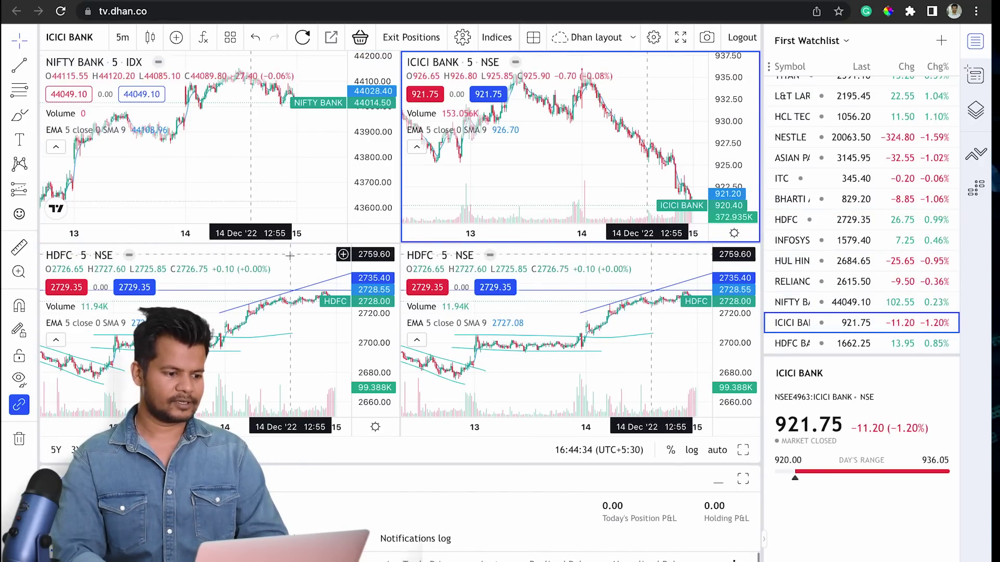
click(385, 302)
click(801, 349)
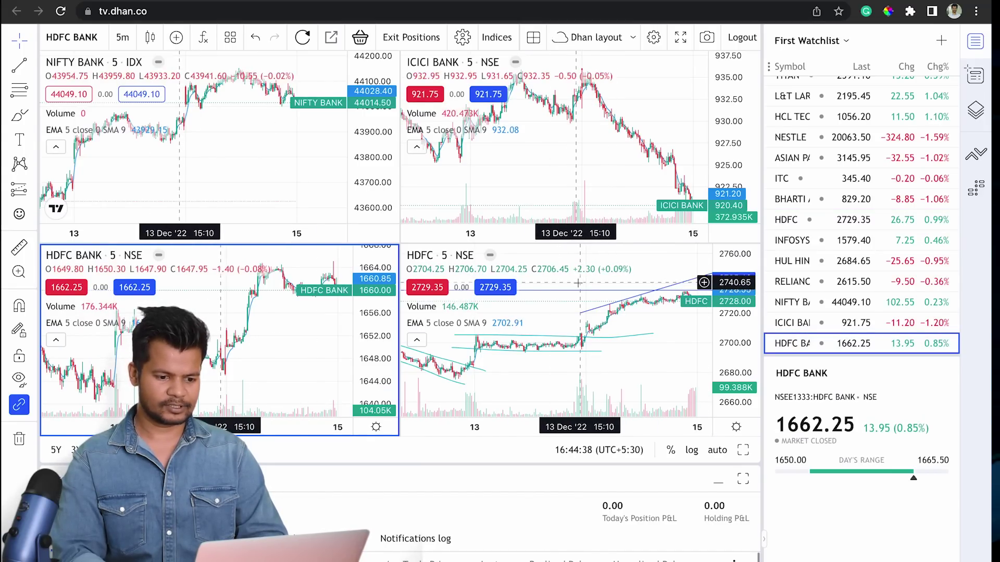
click(677, 284)
scroll(804, 210, up, 2)
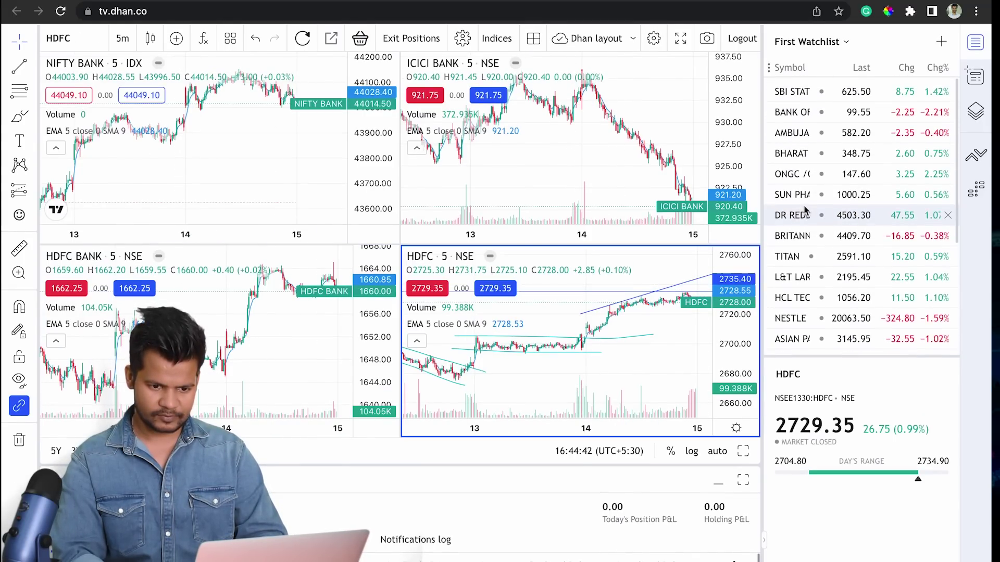
click(791, 86)
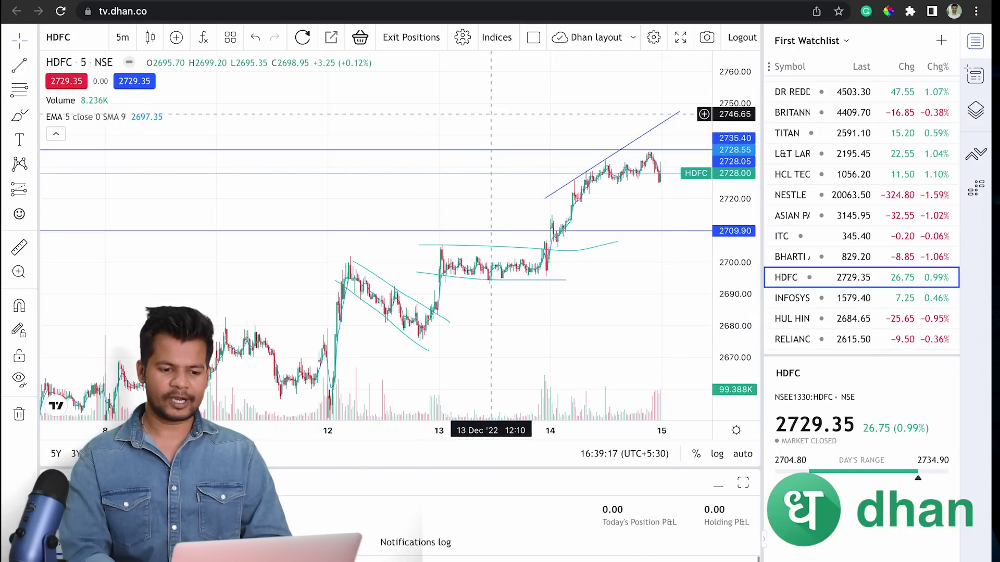
Create a new HDFC buy limit order with the price set to 2740, and close the order form without placing it
right_click(491, 114)
mouse_move(554, 286)
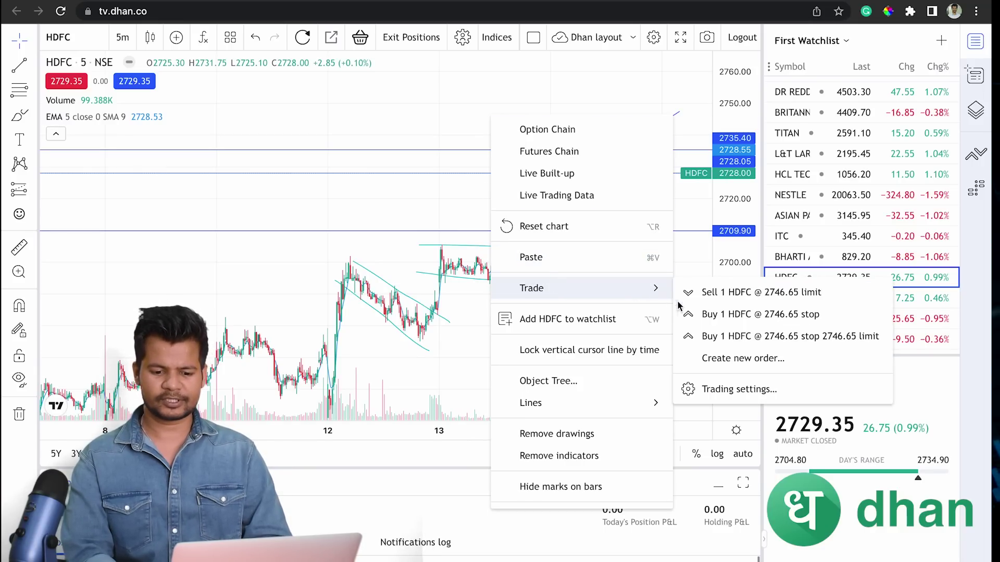
click(723, 360)
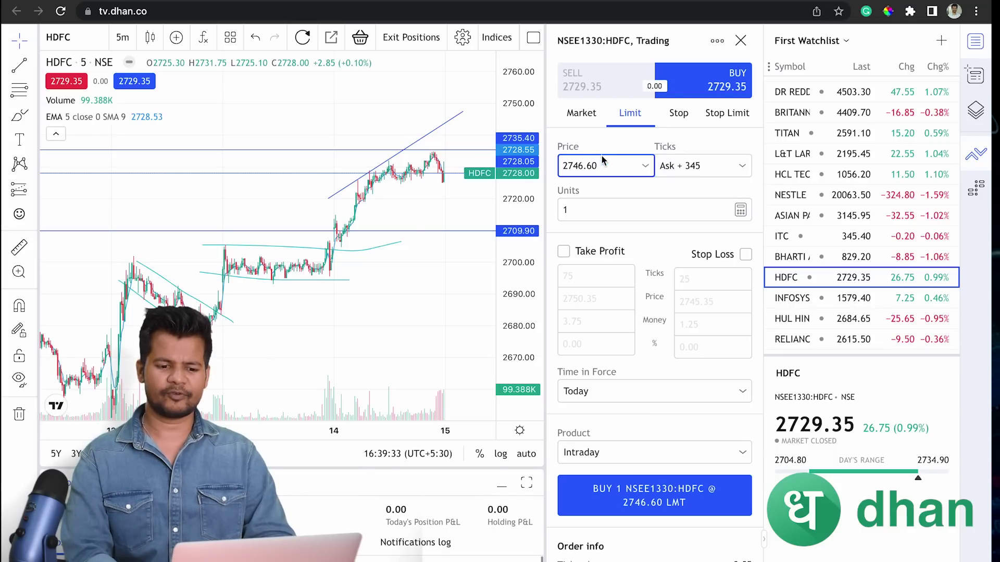
drag(602, 165, 572, 165)
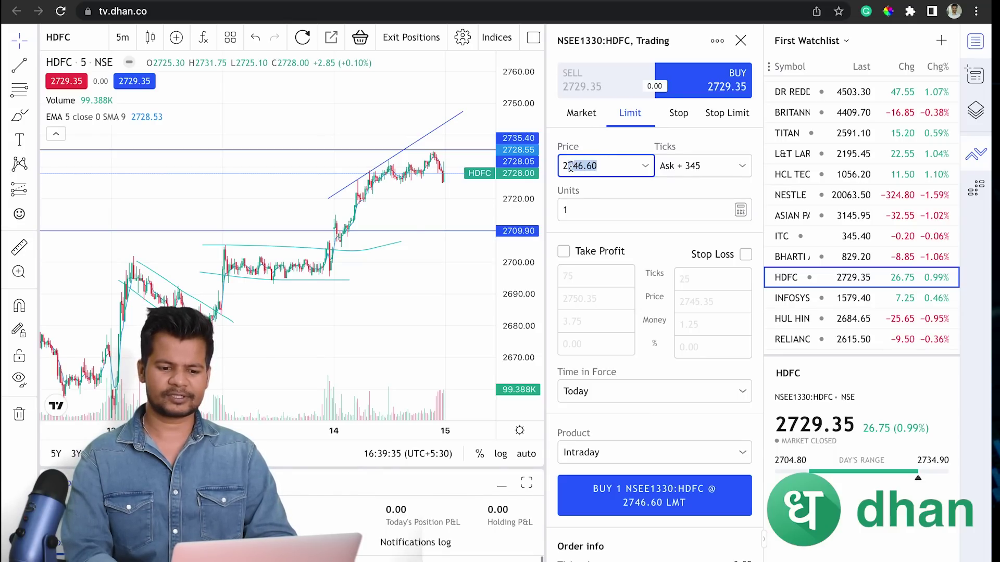
drag(599, 166, 579, 165)
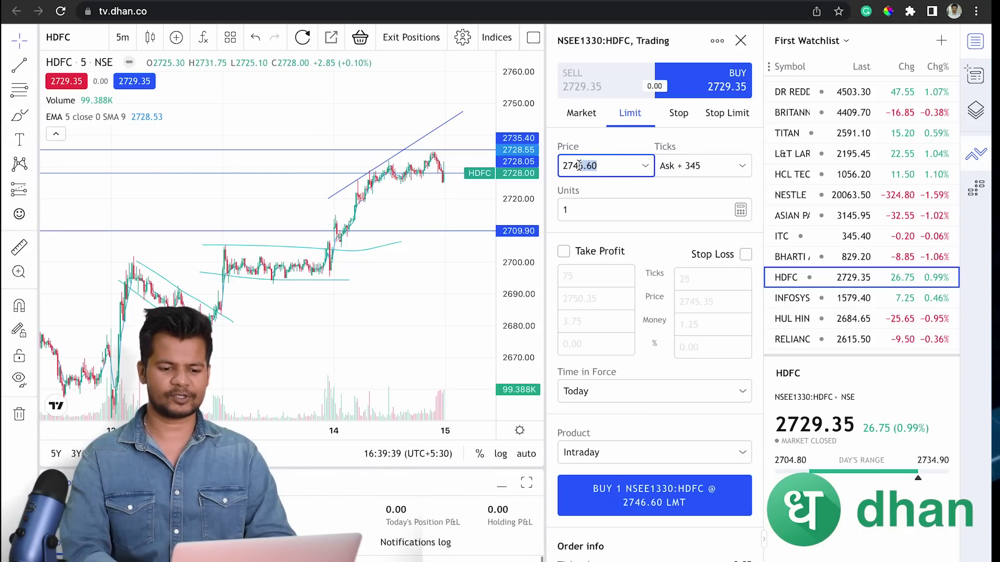
text(0)
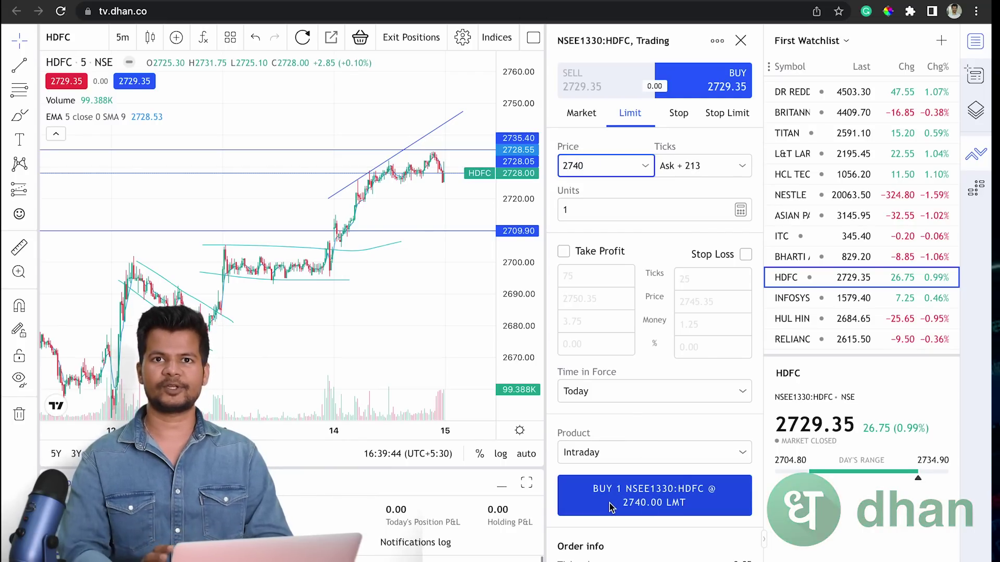
click(740, 41)
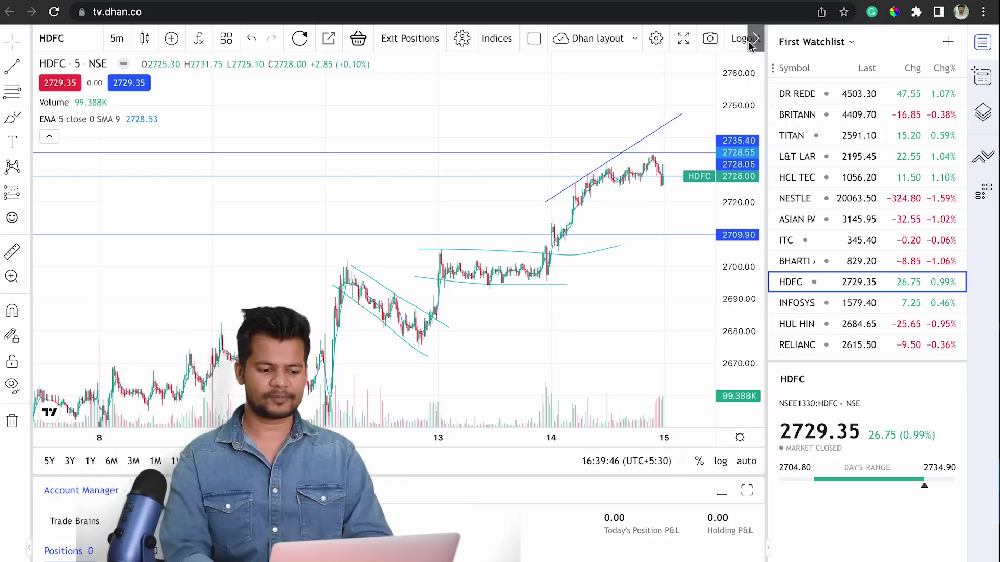
Enlarge the Account Manager area and look through its orders, closed positions and open positions
drag(256, 474, 261, 416)
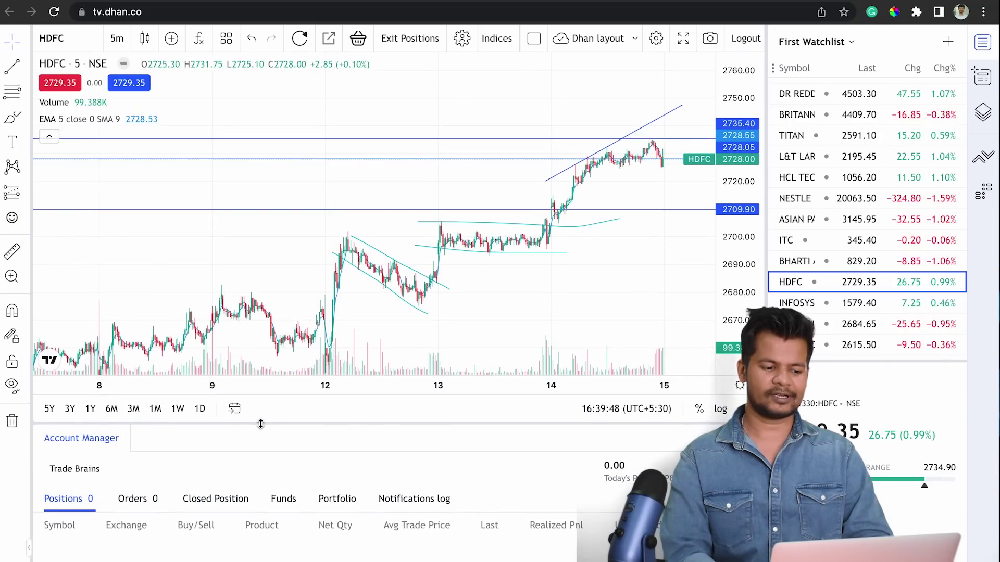
click(137, 500)
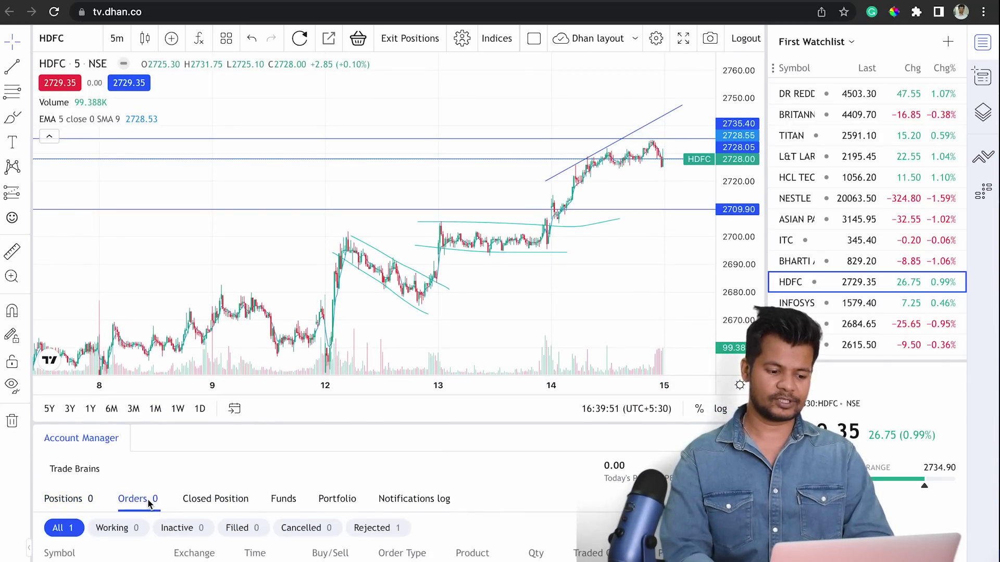
click(211, 501)
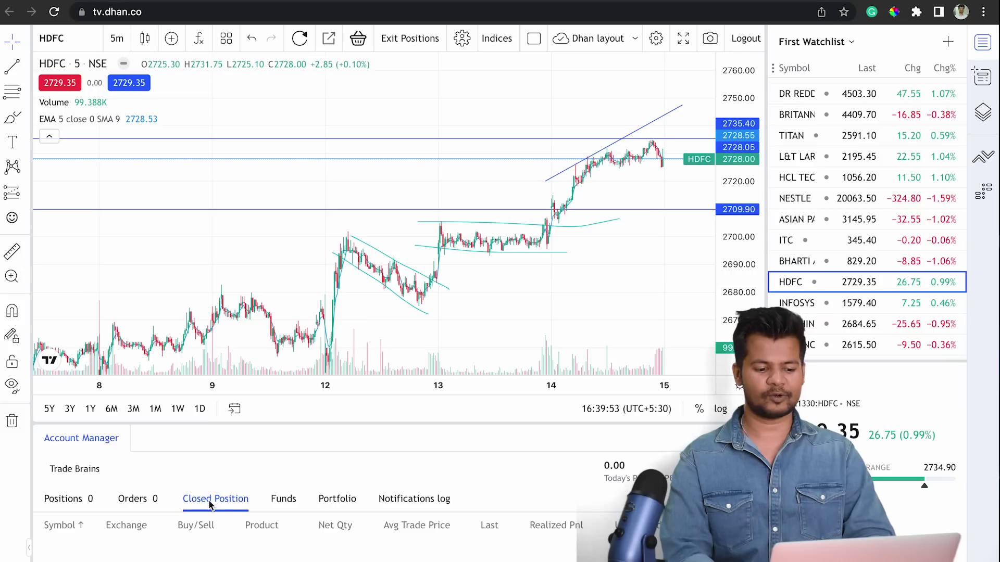
click(69, 499)
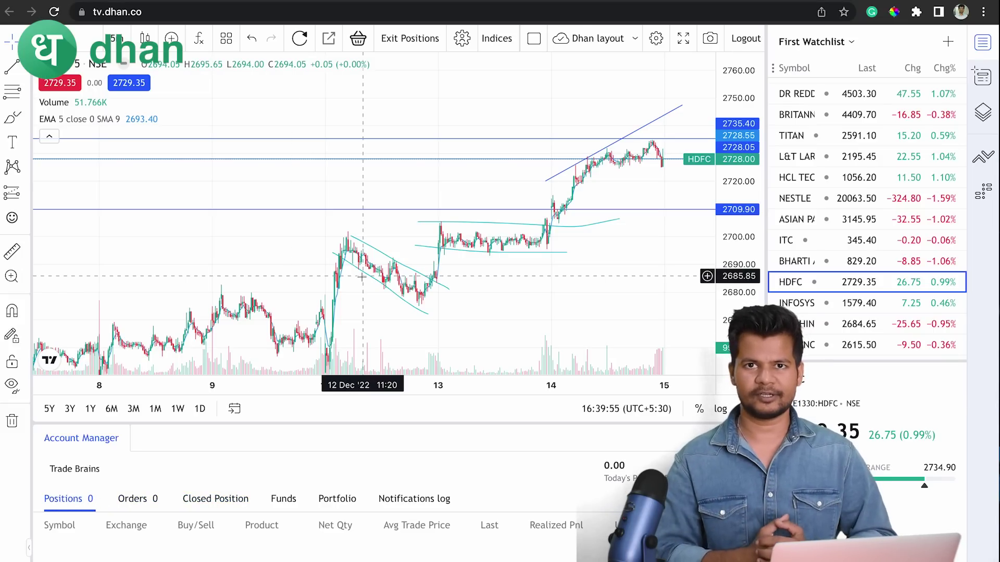